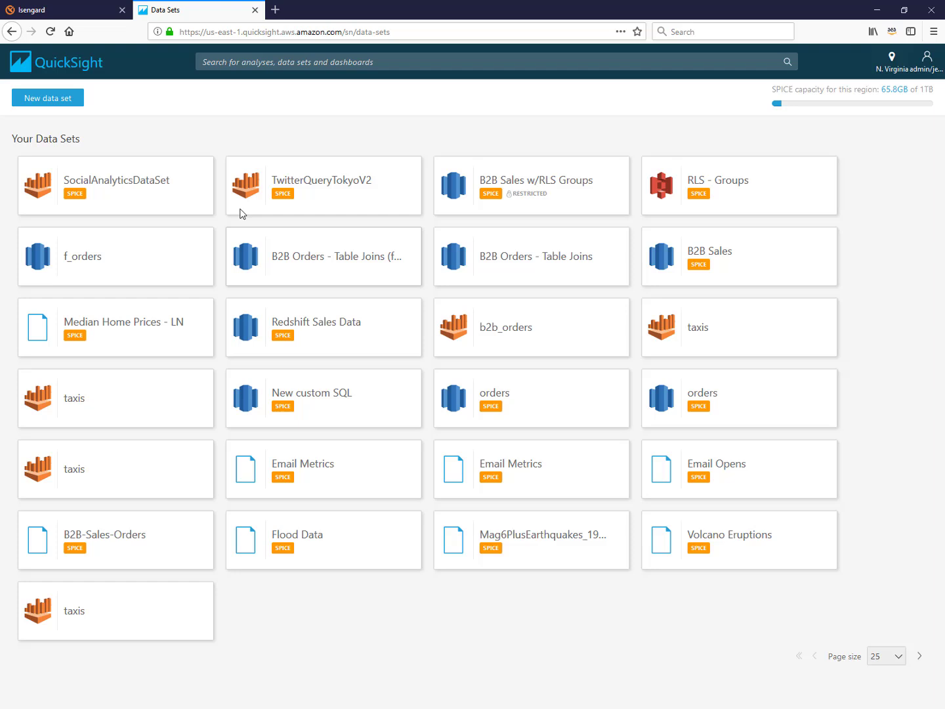
- Start a new data set from an auto-discovered Redshift source on the democluster cluster
{"action": "left_click", "coordinate": [50, 102]}
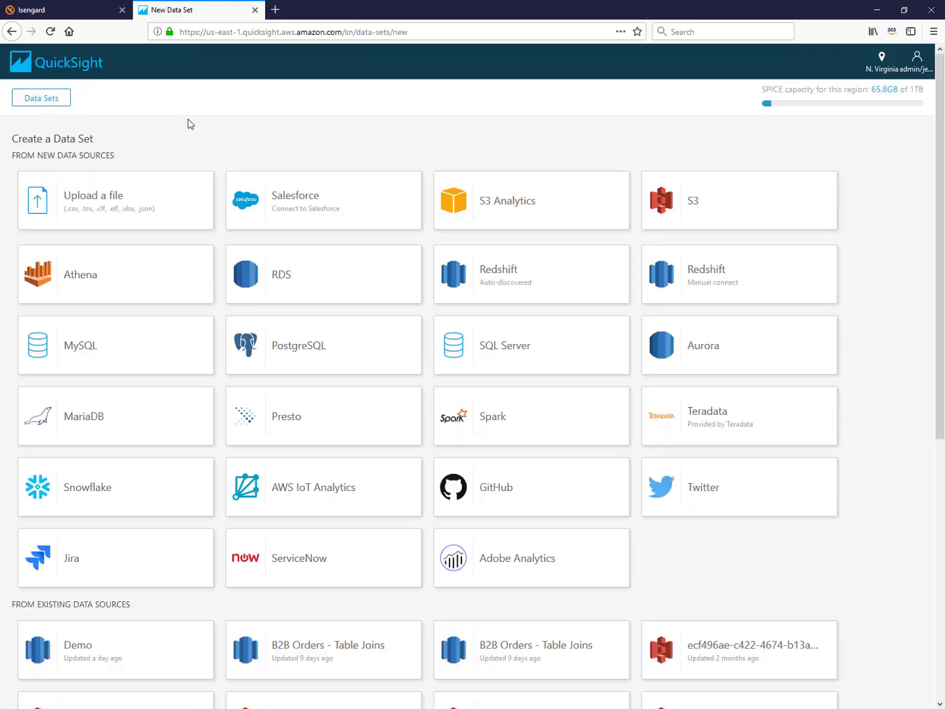
{"action": "left_click", "coordinate": [502, 281]}
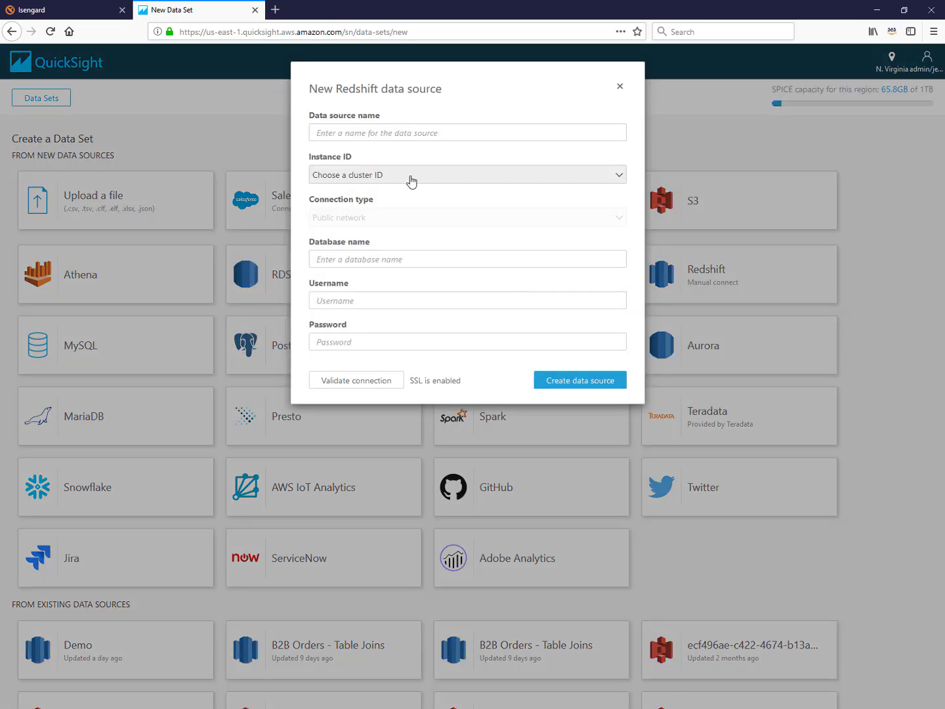
{"action": "left_click", "coordinate": [355, 176]}
{"action": "left_click", "coordinate": [355, 195]}
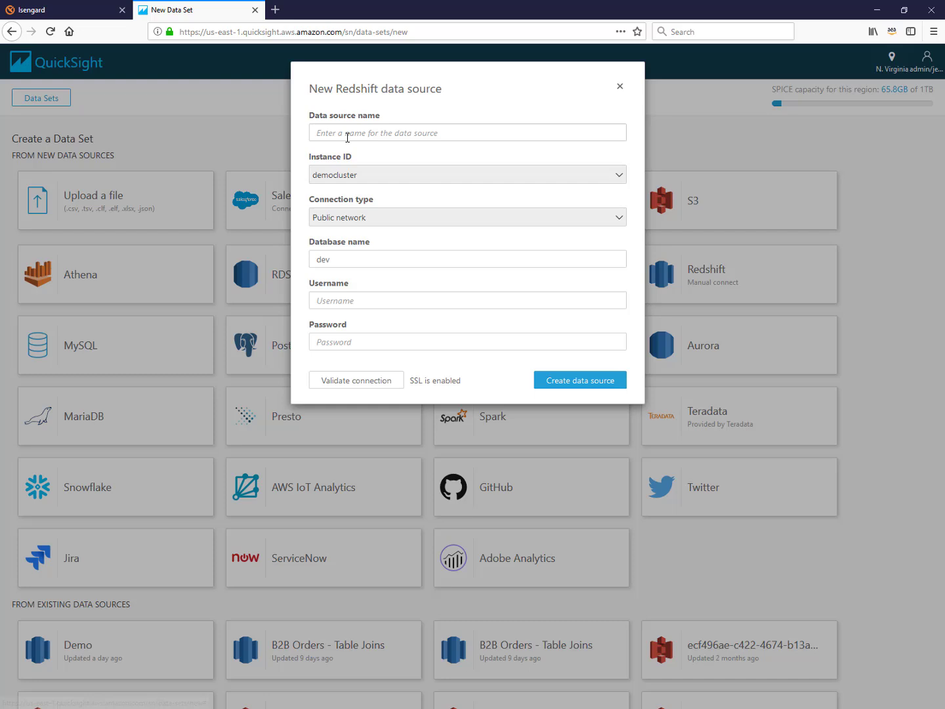
- Name the source Table Joins, use database demodata with the database username and password, and create it
{"action": "left_click", "coordinate": [350, 134]}
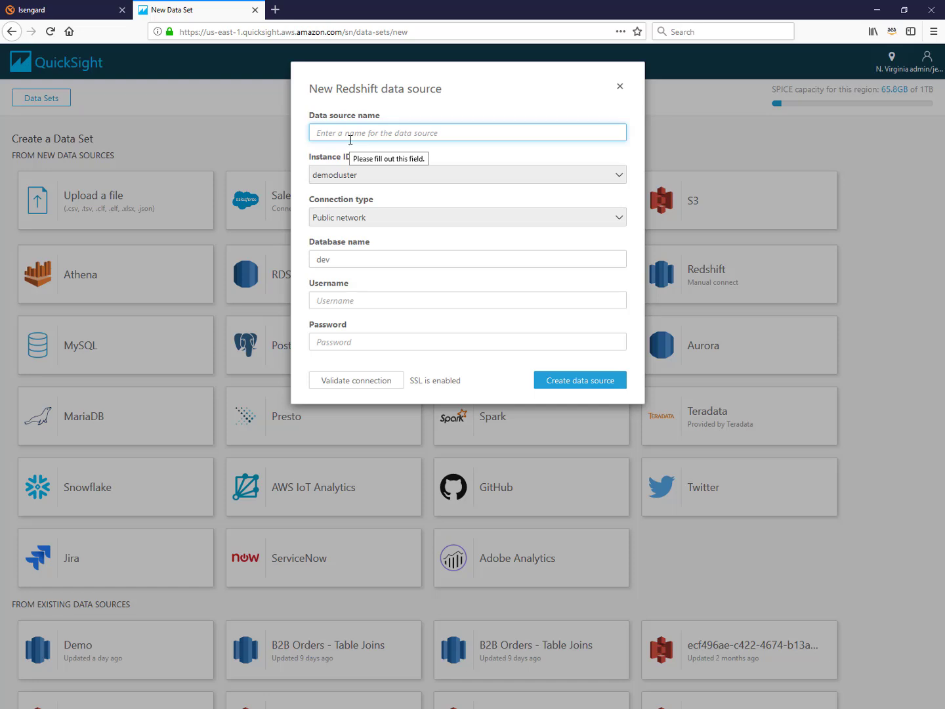
{"action": "type", "text": "Table Joins"}
{"action": "left_click", "coordinate": [355, 254]}
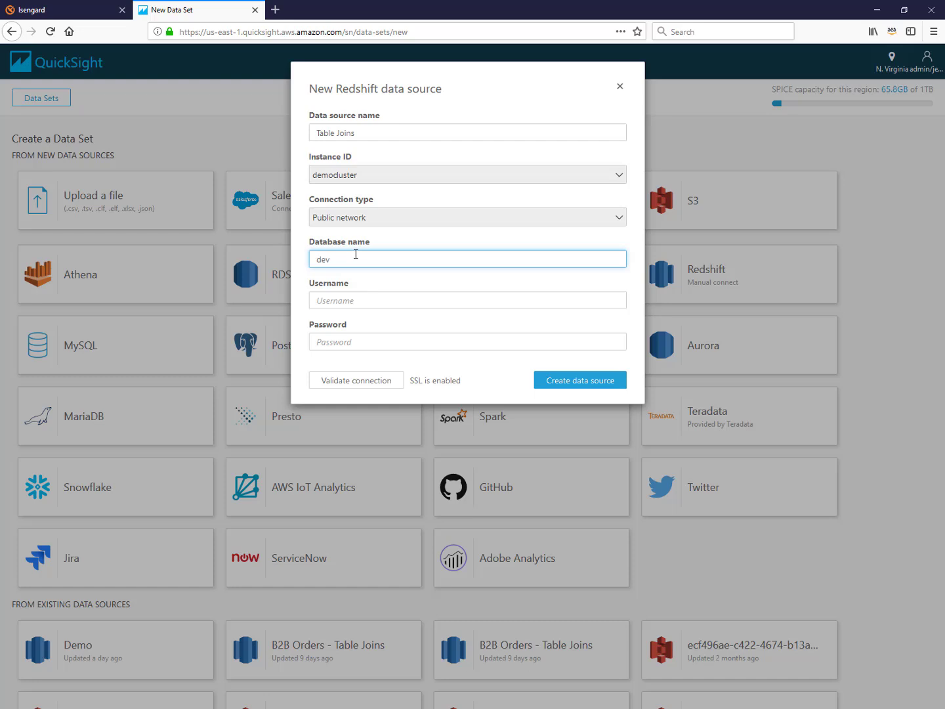
{"action": "left_click", "coordinate": [347, 296]}
{"action": "type", "text": "masteruser"}
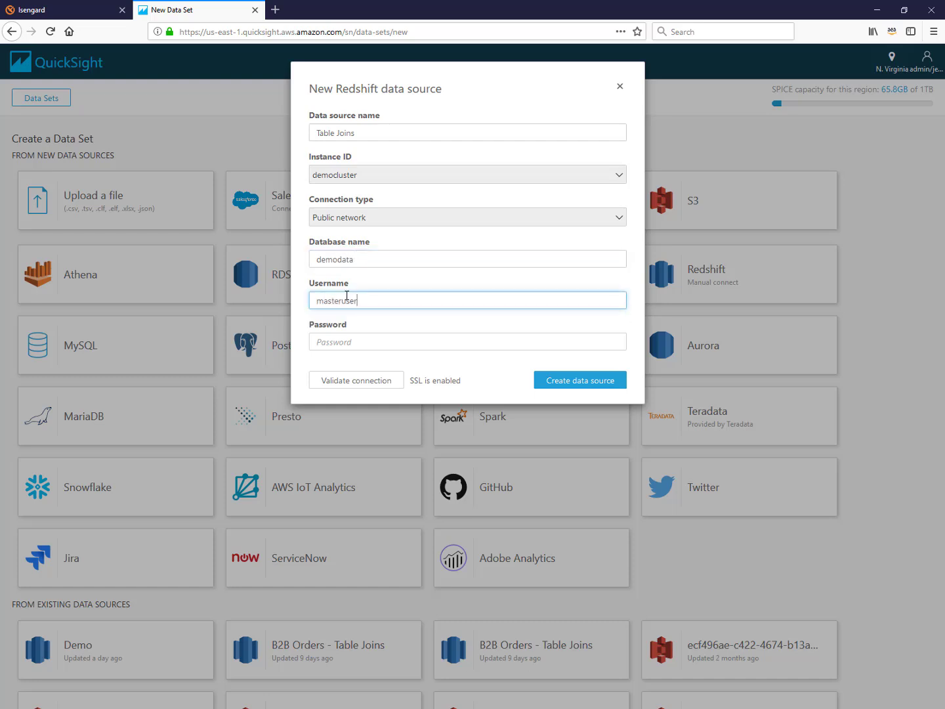
{"action": "key", "text": "Tab"}
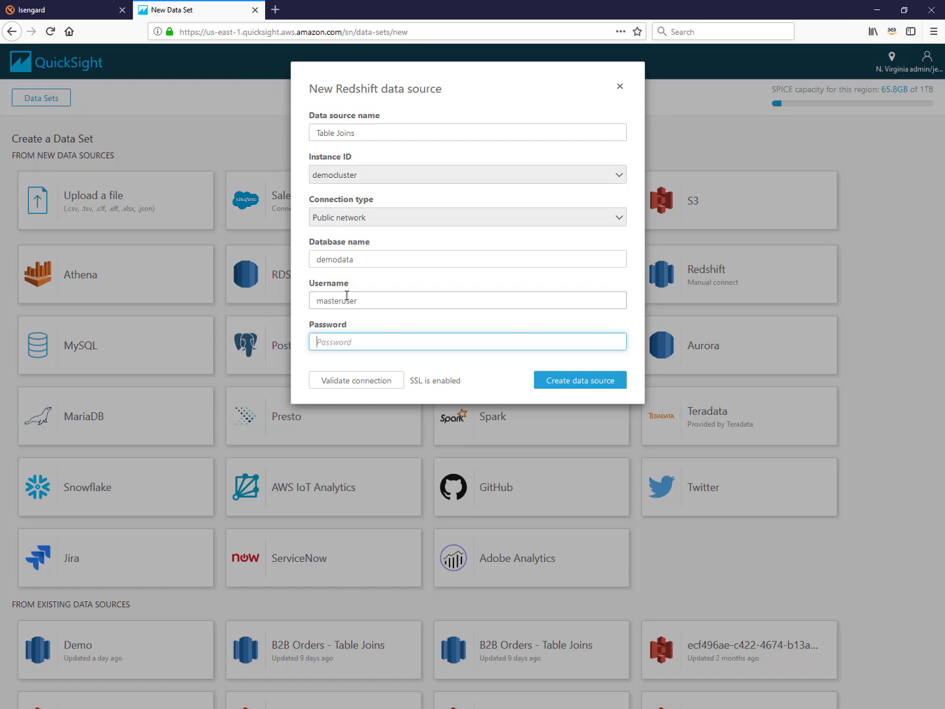
{"action": "type", "text": "•"}
{"action": "left_click", "coordinate": [581, 386]}
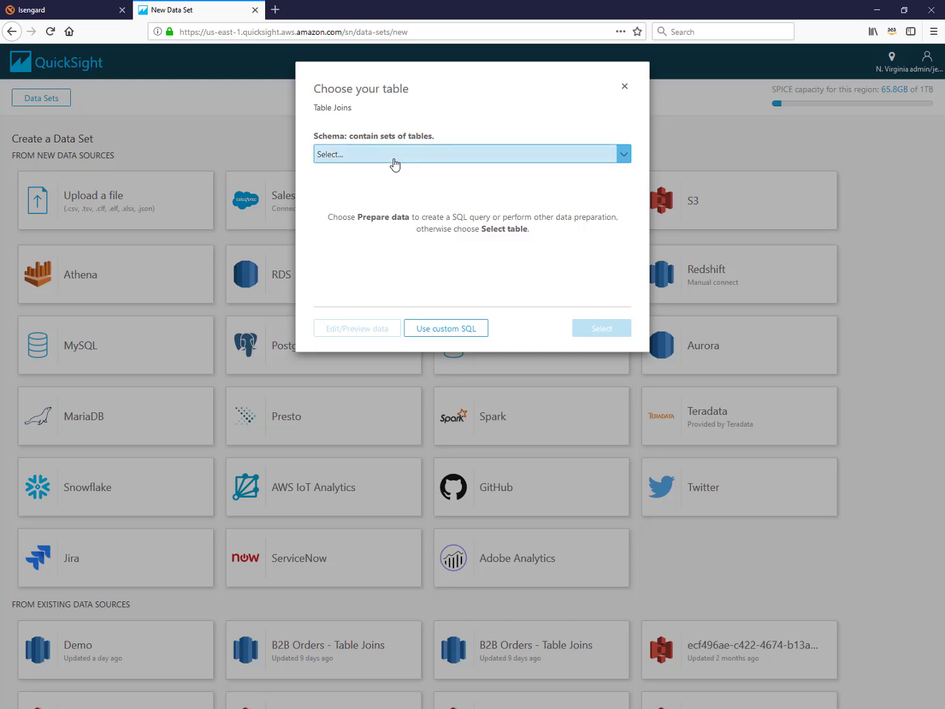
- Select the f_orders table in the b2b_sales schema and open it with Edit/Preview data
{"action": "left_click", "coordinate": [394, 164]}
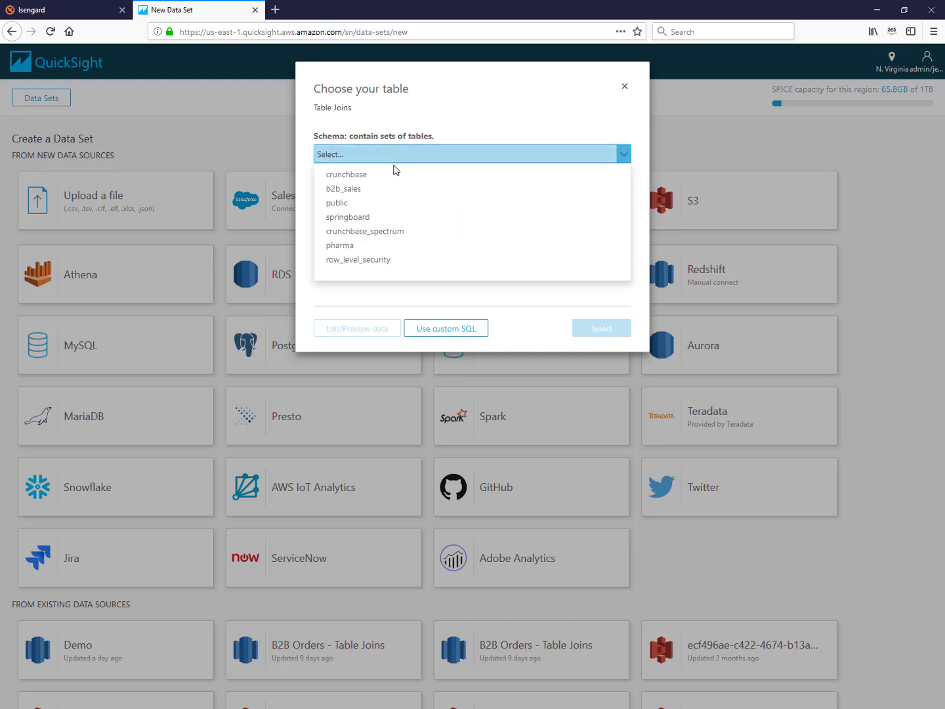
{"action": "left_click", "coordinate": [396, 189]}
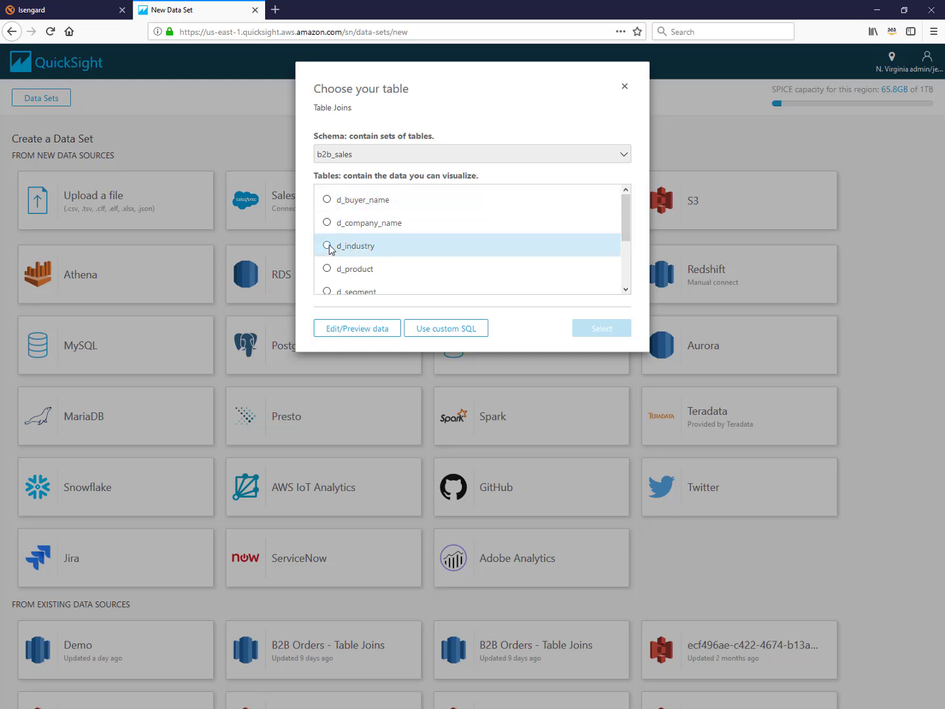
{"action": "scroll", "coordinate": [358, 250], "scroll_direction": "down", "scroll_amount": 3}
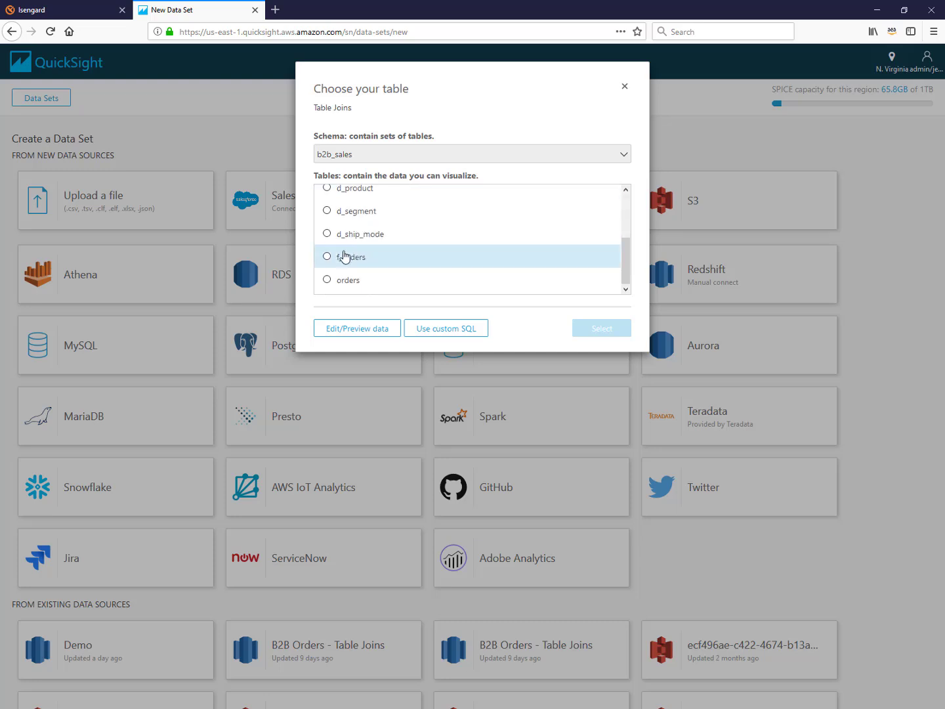
{"action": "left_click", "coordinate": [326, 257]}
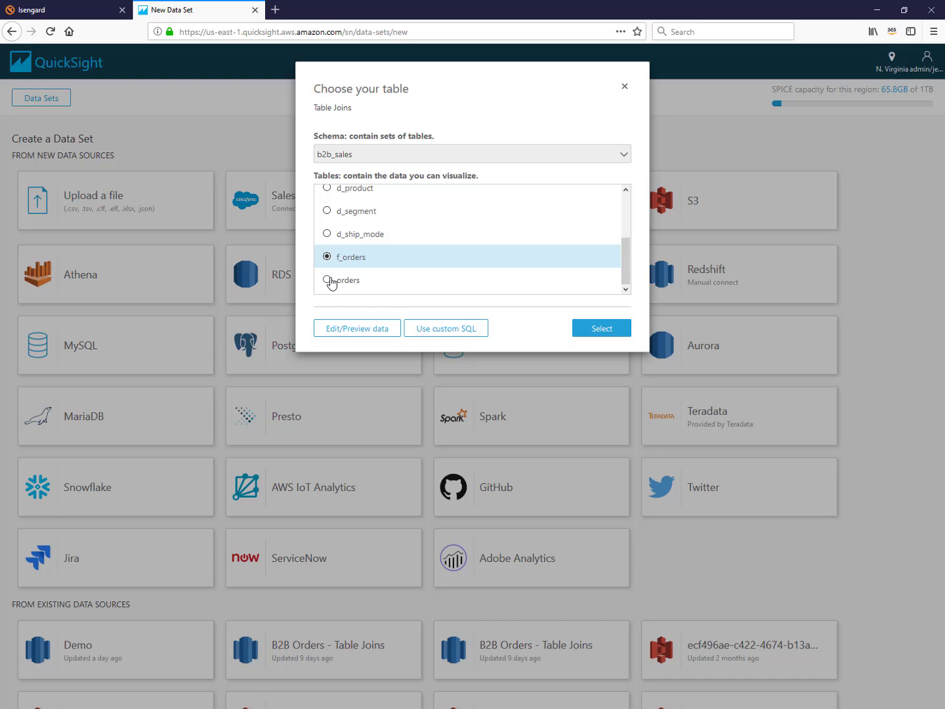
{"action": "left_click", "coordinate": [361, 330]}
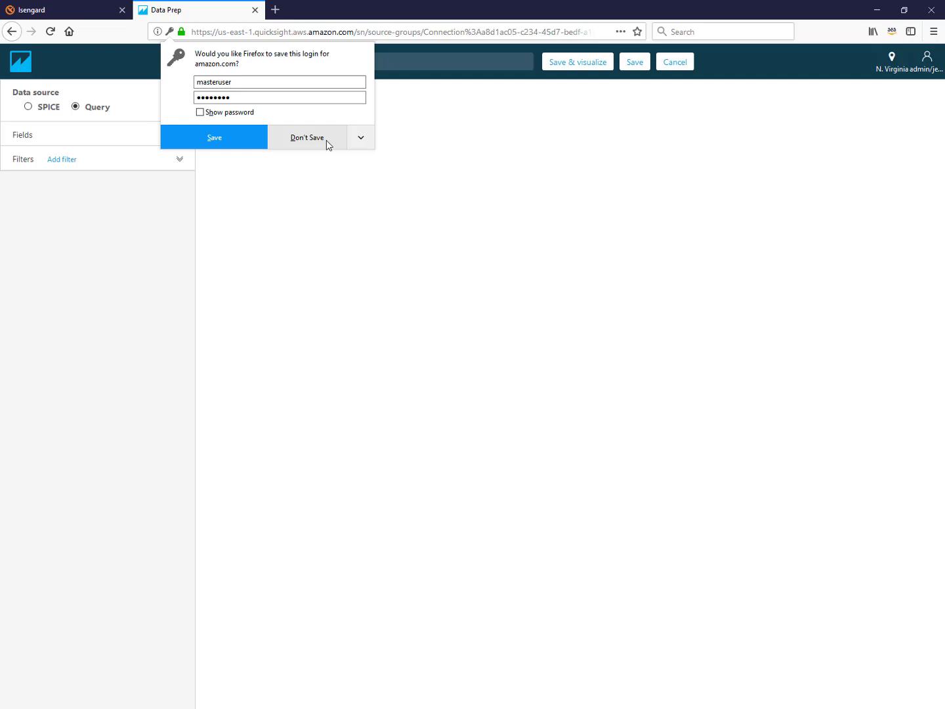
- Decline the browser's save-login prompt and add the d_product table from b2b_sales
{"action": "left_click", "coordinate": [325, 142]}
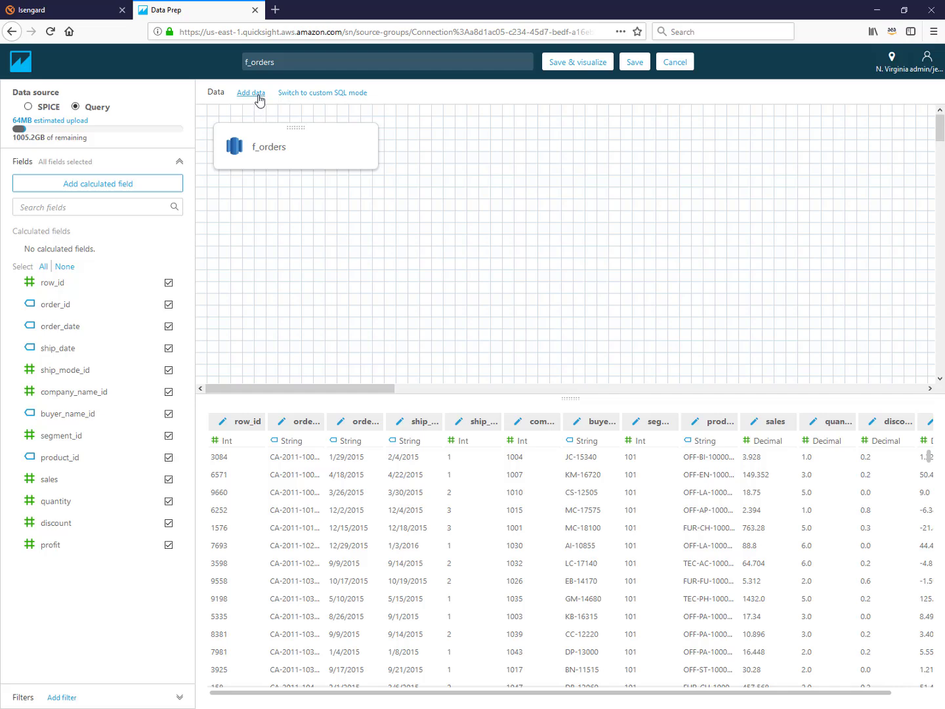
{"action": "left_click", "coordinate": [259, 95]}
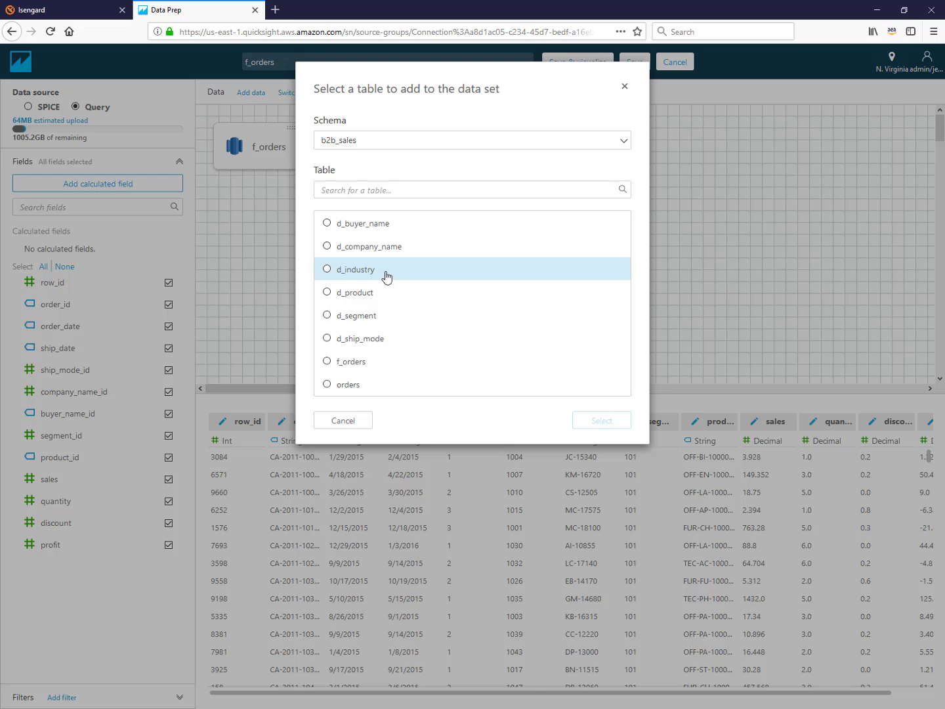
{"action": "left_click", "coordinate": [396, 145]}
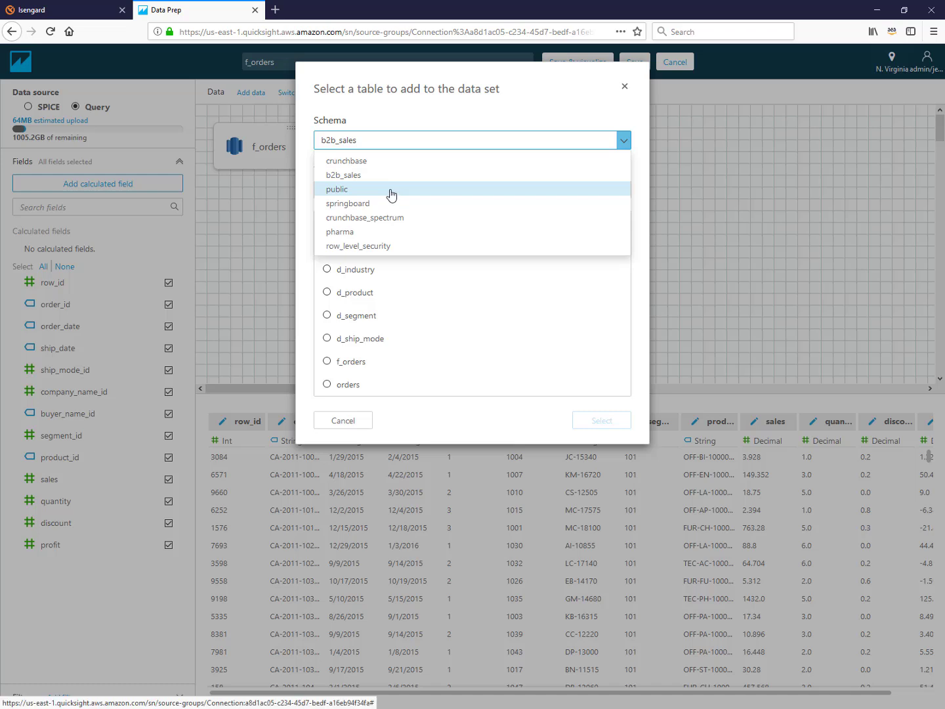
{"action": "left_click", "coordinate": [420, 111]}
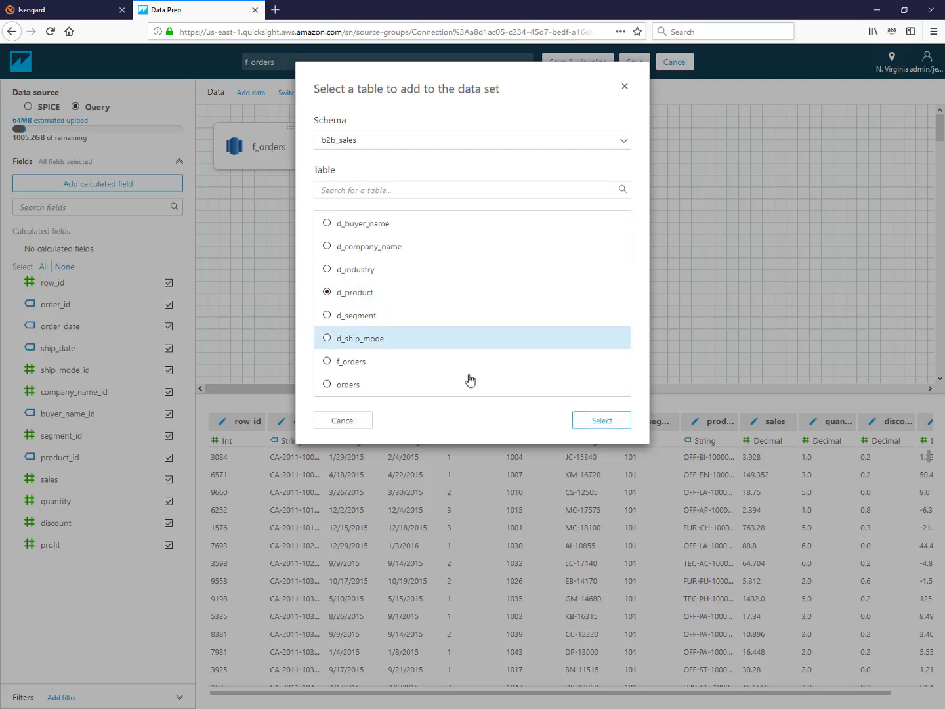
{"action": "left_click", "coordinate": [600, 422]}
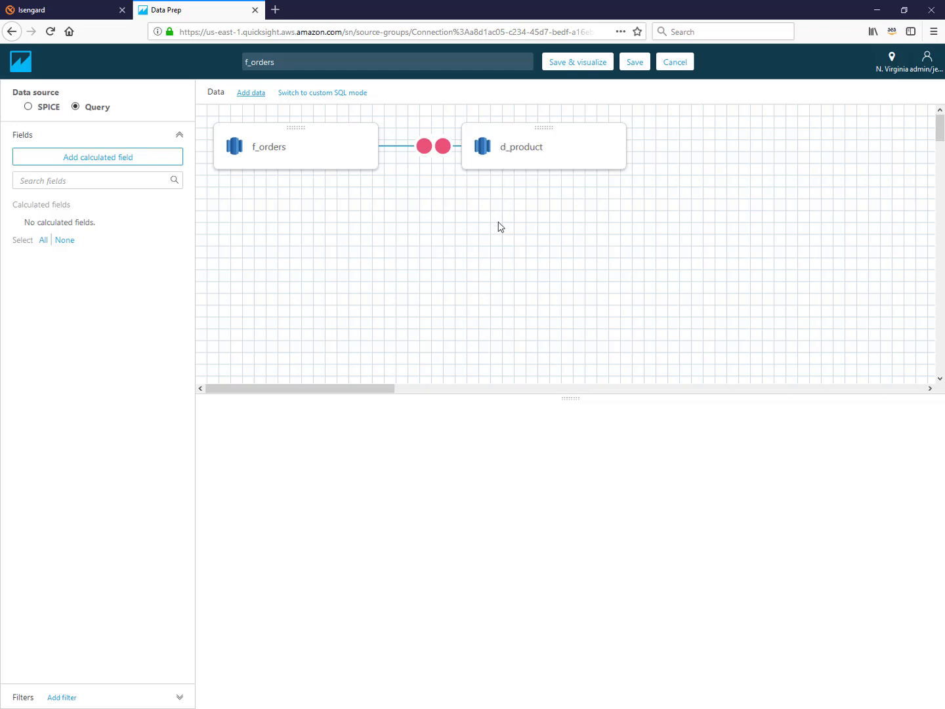
- Inner-join f_orders and d_product on product_id from both tables
{"action": "left_click", "coordinate": [436, 154]}
{"action": "left_click", "coordinate": [302, 510]}
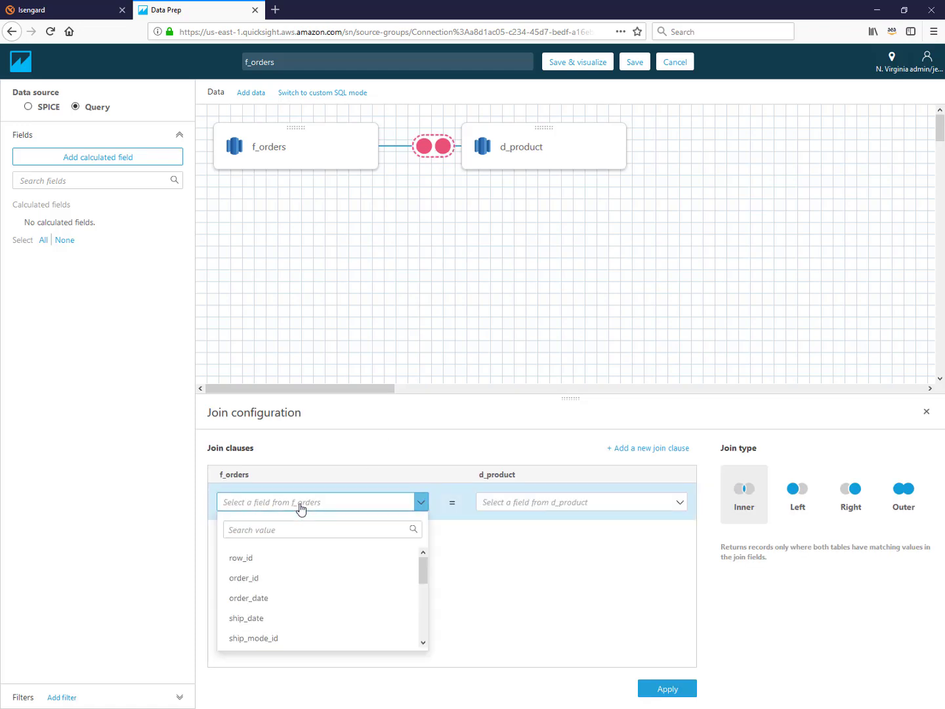
{"action": "scroll", "coordinate": [316, 588], "scroll_direction": "down", "scroll_amount": 5}
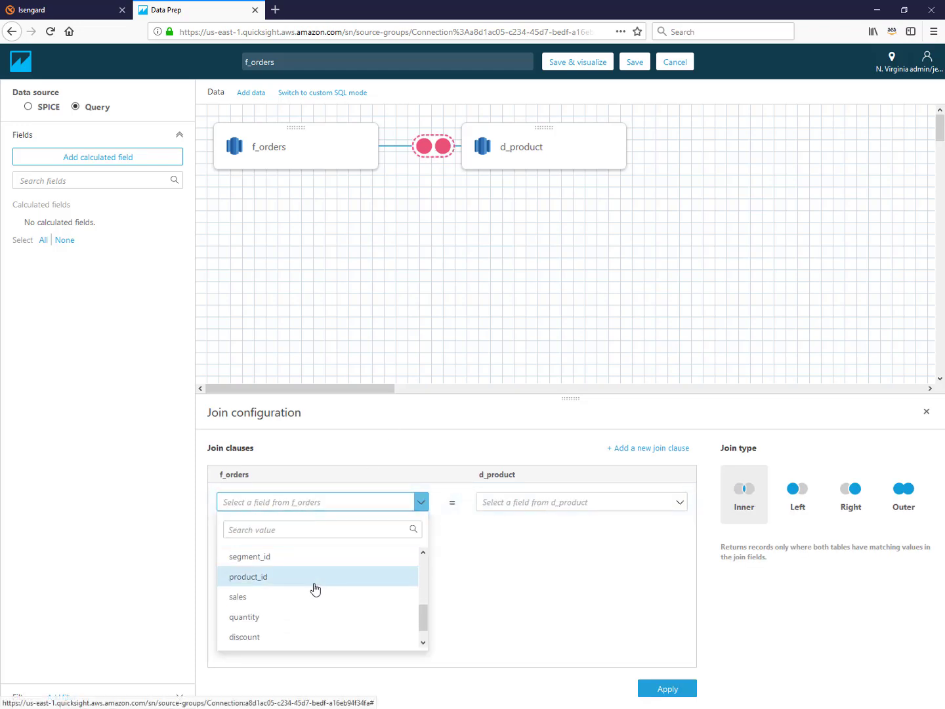
{"action": "left_click", "coordinate": [295, 581]}
{"action": "left_click", "coordinate": [514, 509]}
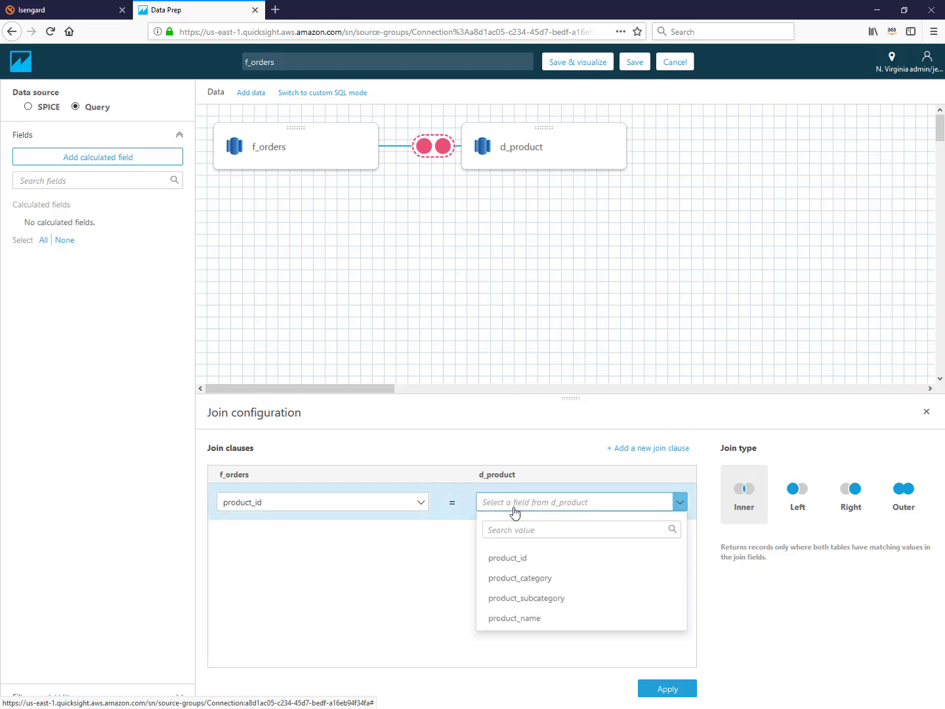
{"action": "left_click", "coordinate": [523, 559]}
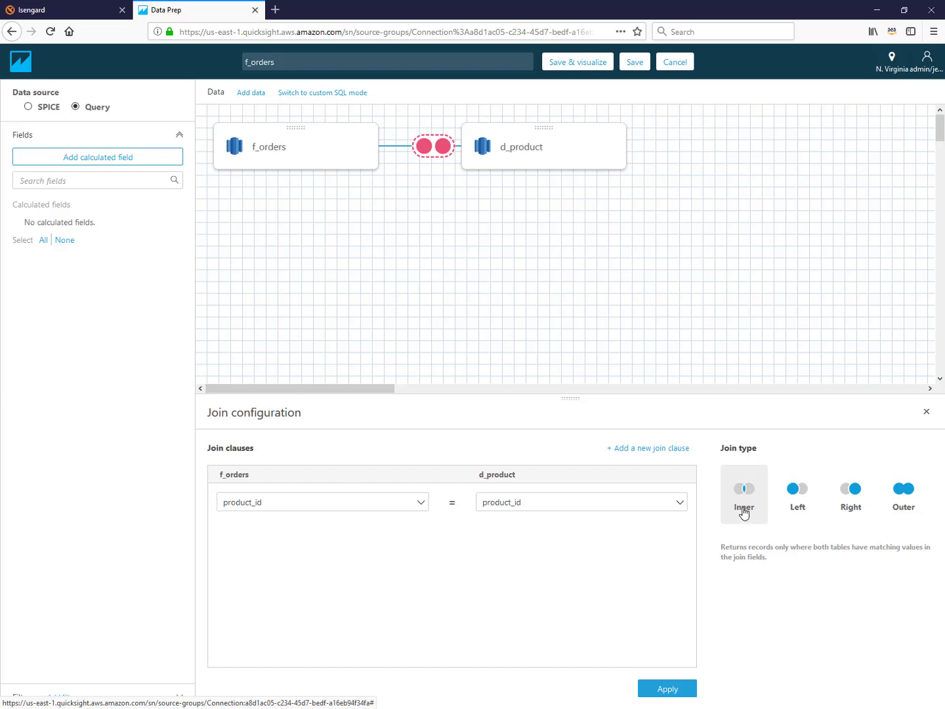
{"action": "left_click", "coordinate": [668, 691]}
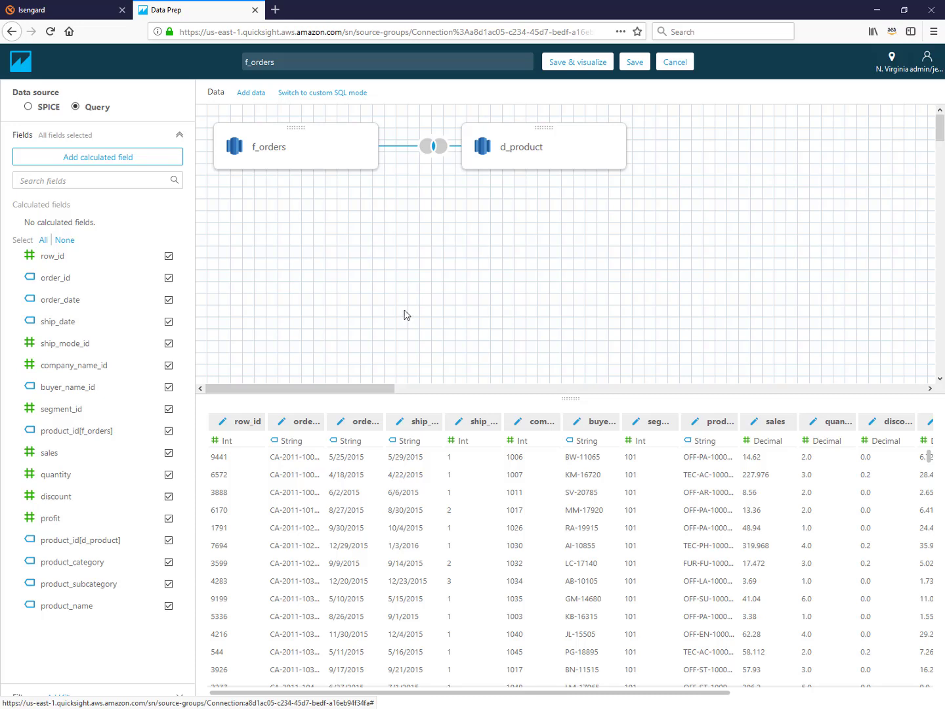
- Close the extra browser tab and add the d_company_name table to the data set
{"action": "left_click", "coordinate": [122, 10]}
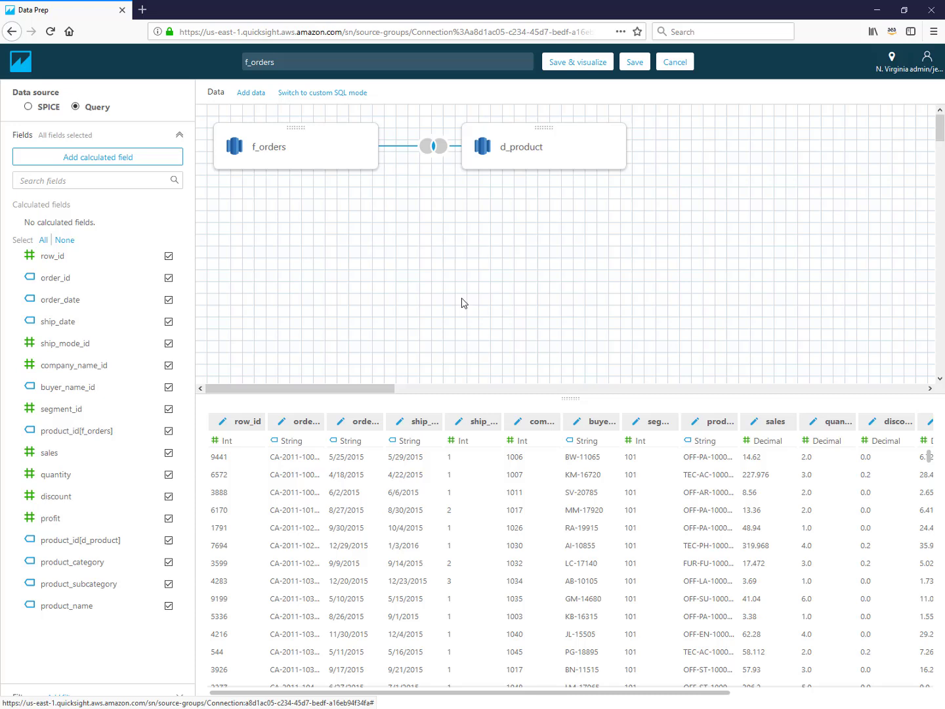
{"action": "left_click", "coordinate": [252, 93]}
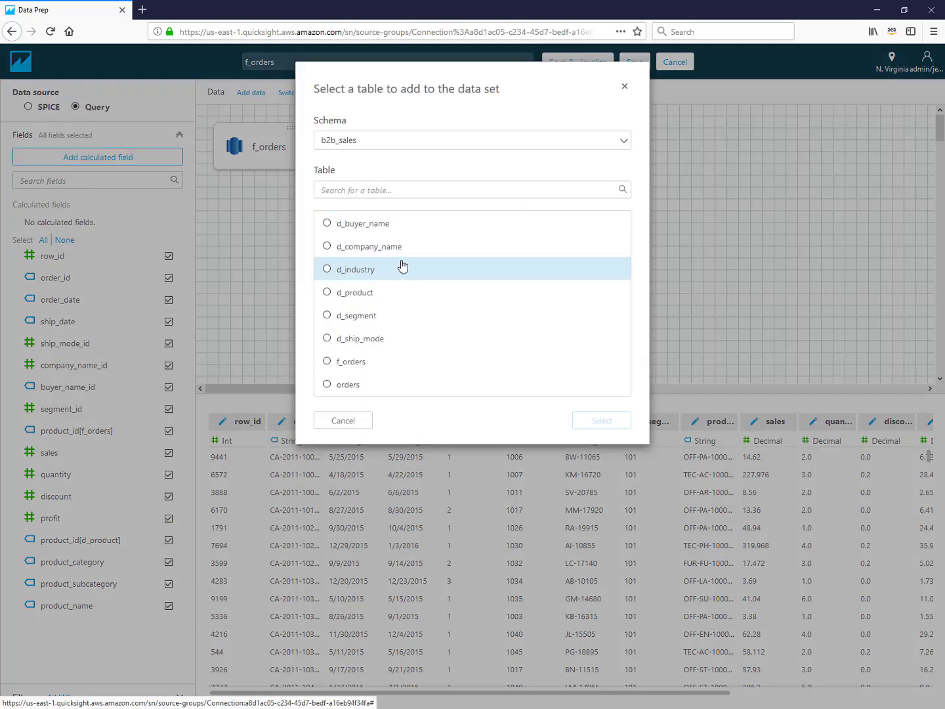
{"action": "left_click", "coordinate": [379, 248]}
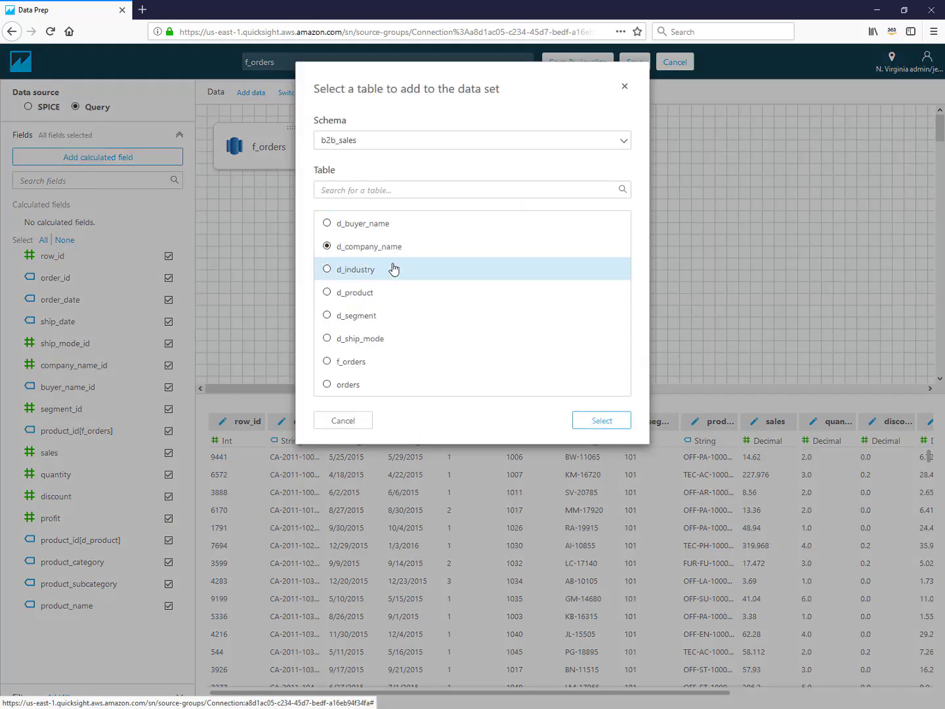
{"action": "left_click", "coordinate": [611, 420]}
- Set the f_orders–d_company_name join to company_name_id on both sides and apply it
{"action": "left_click", "coordinate": [434, 153]}
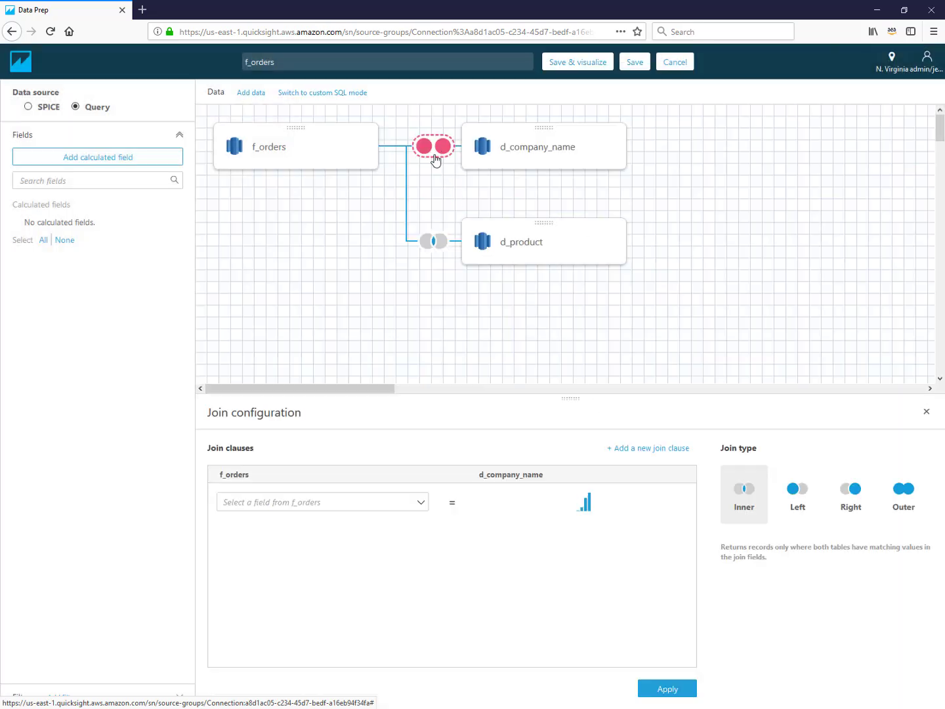
{"action": "left_click", "coordinate": [351, 506]}
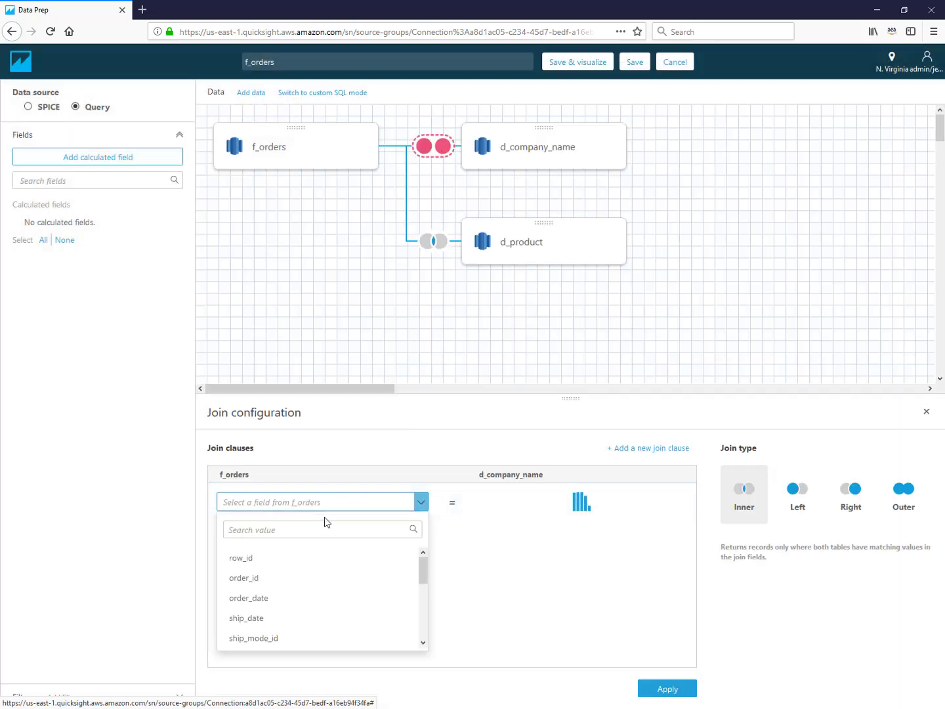
{"action": "scroll", "coordinate": [339, 576], "scroll_direction": "down", "scroll_amount": 5}
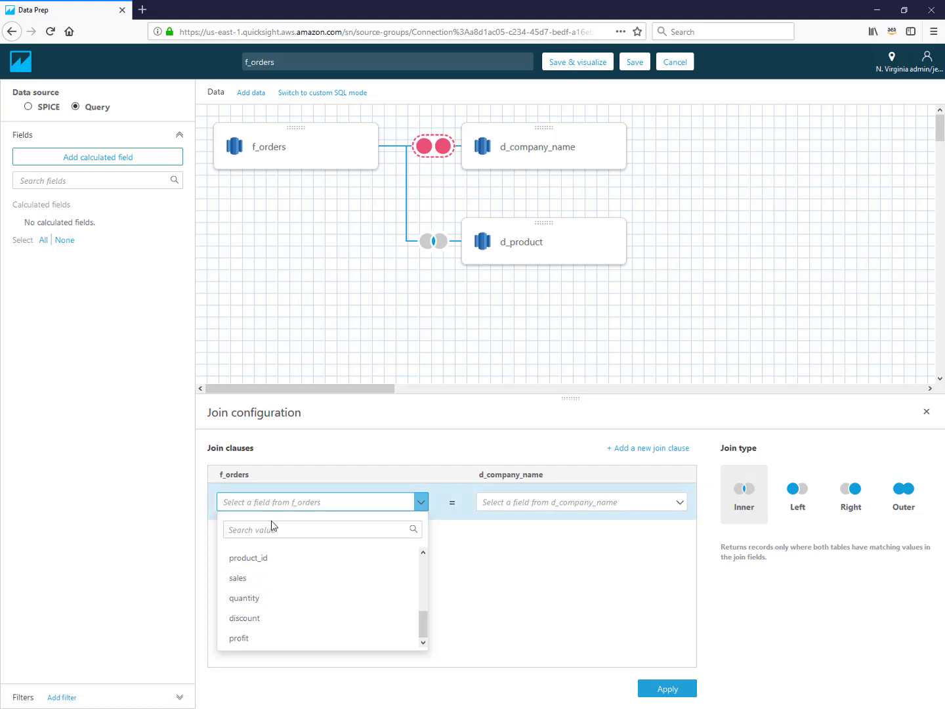
{"action": "scroll", "coordinate": [308, 594], "scroll_direction": "up", "scroll_amount": 3}
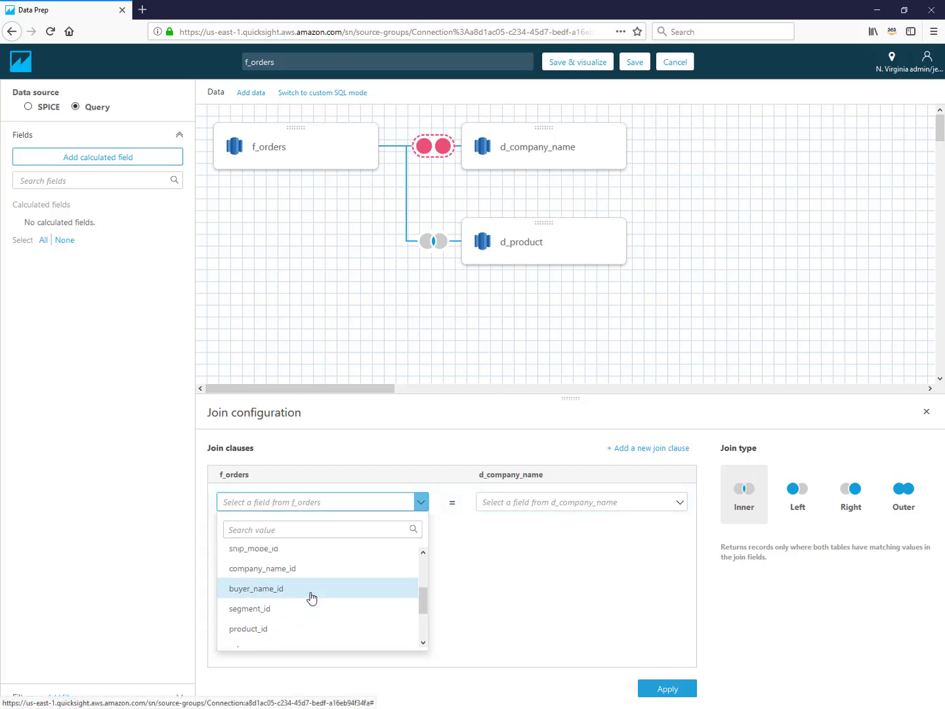
{"action": "left_click", "coordinate": [299, 570]}
{"action": "left_click", "coordinate": [527, 505]}
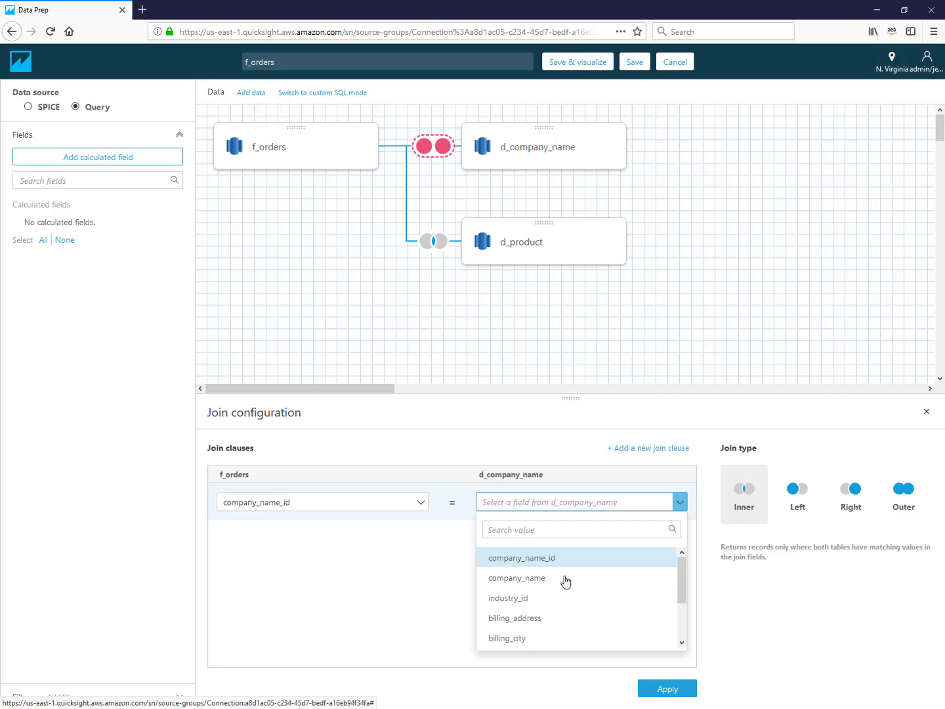
{"action": "left_click", "coordinate": [552, 559]}
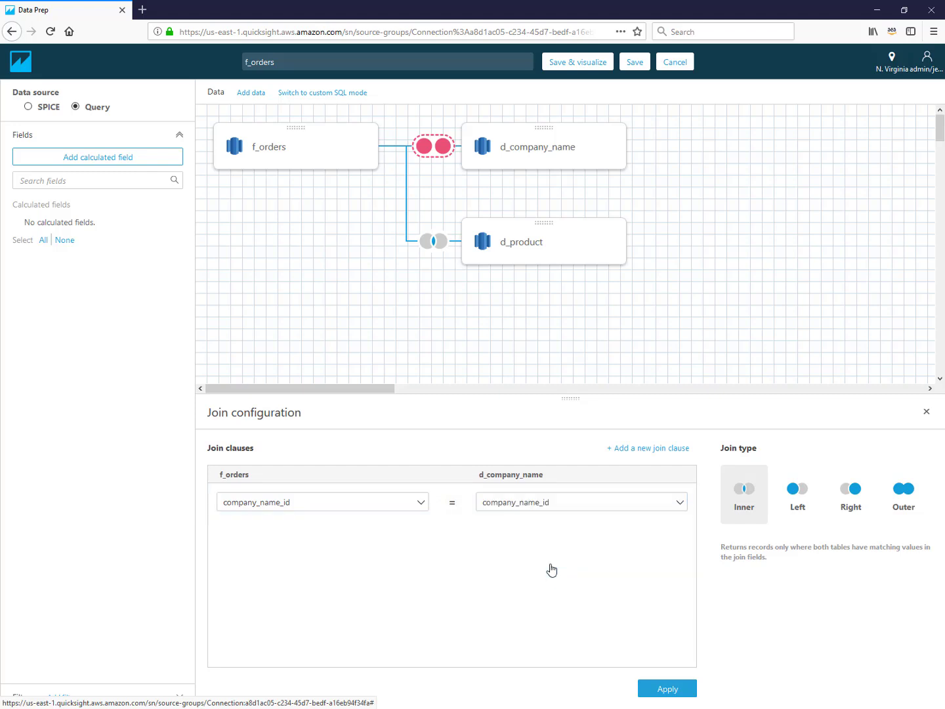
{"action": "left_click", "coordinate": [670, 689]}
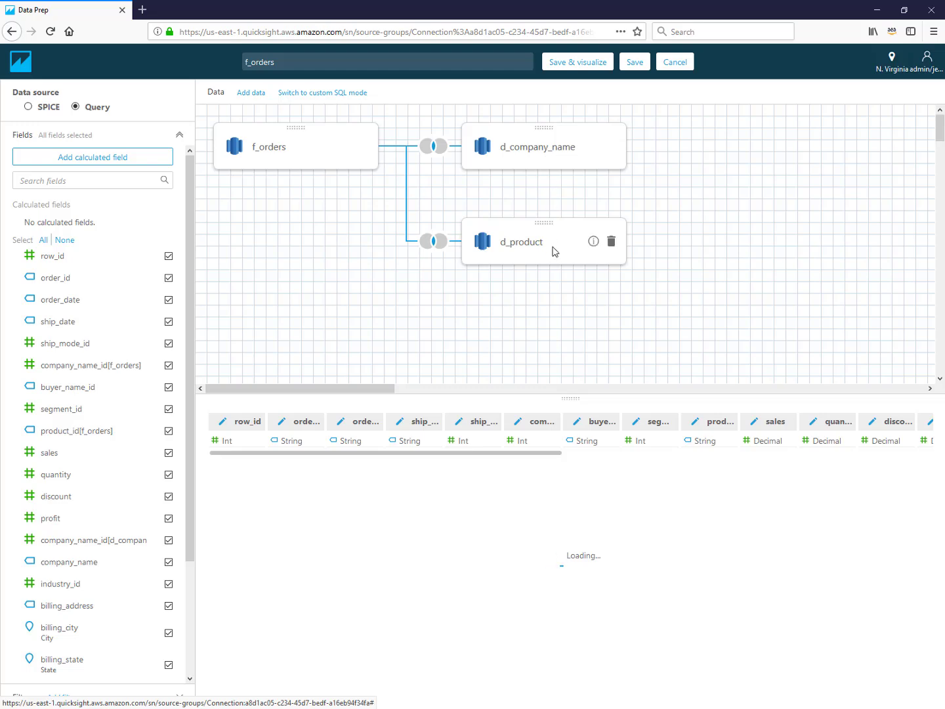
- Add the d_industry table and drop its card onto d_company_name to chain it there
{"action": "left_click", "coordinate": [251, 93]}
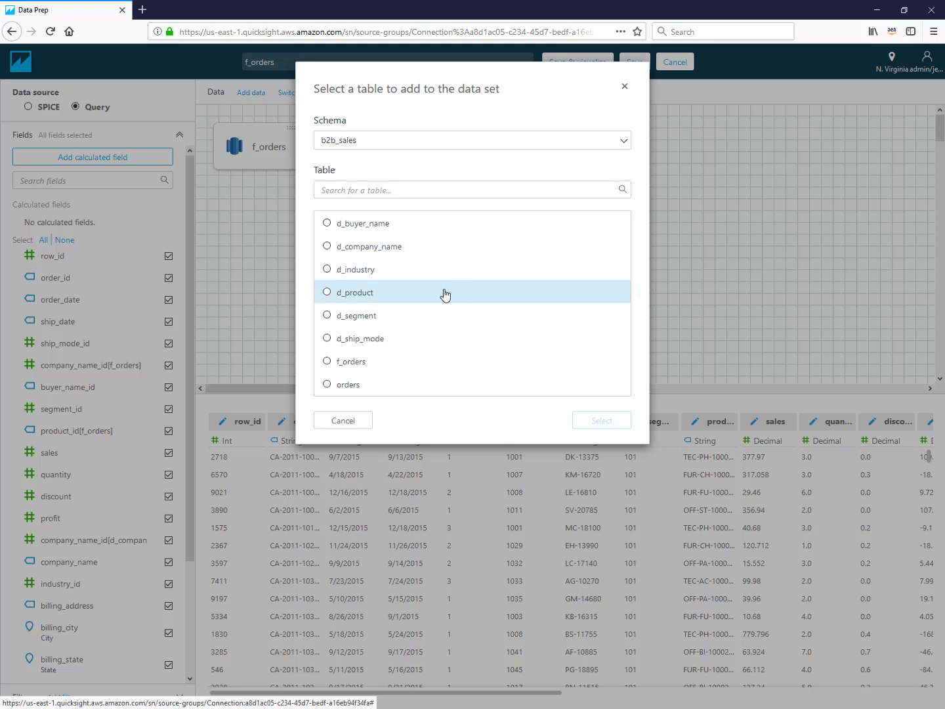
{"action": "left_click", "coordinate": [361, 275]}
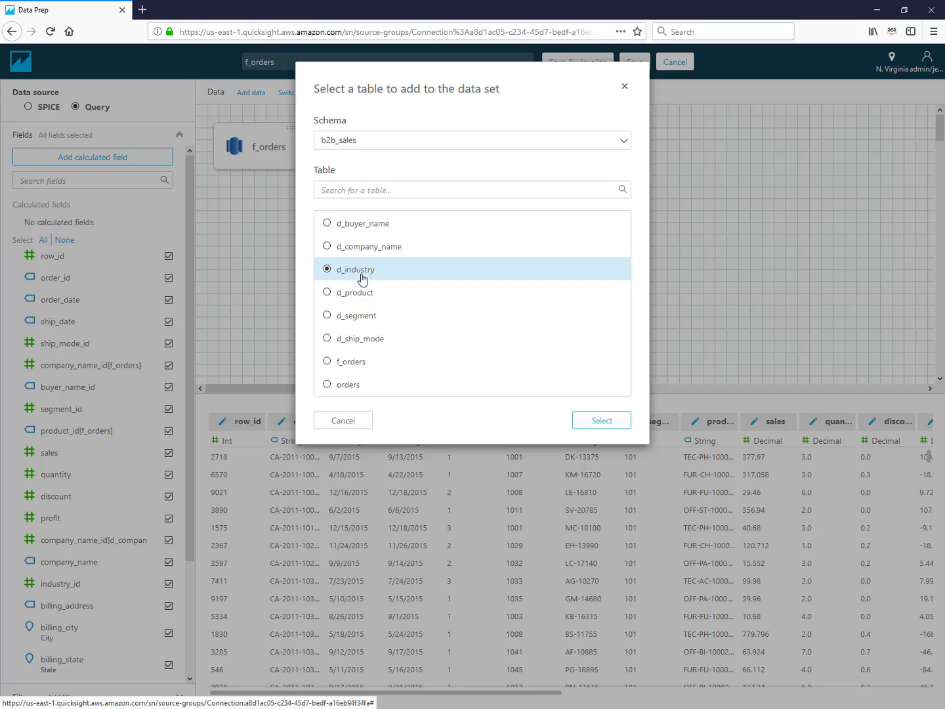
{"action": "left_click", "coordinate": [592, 425]}
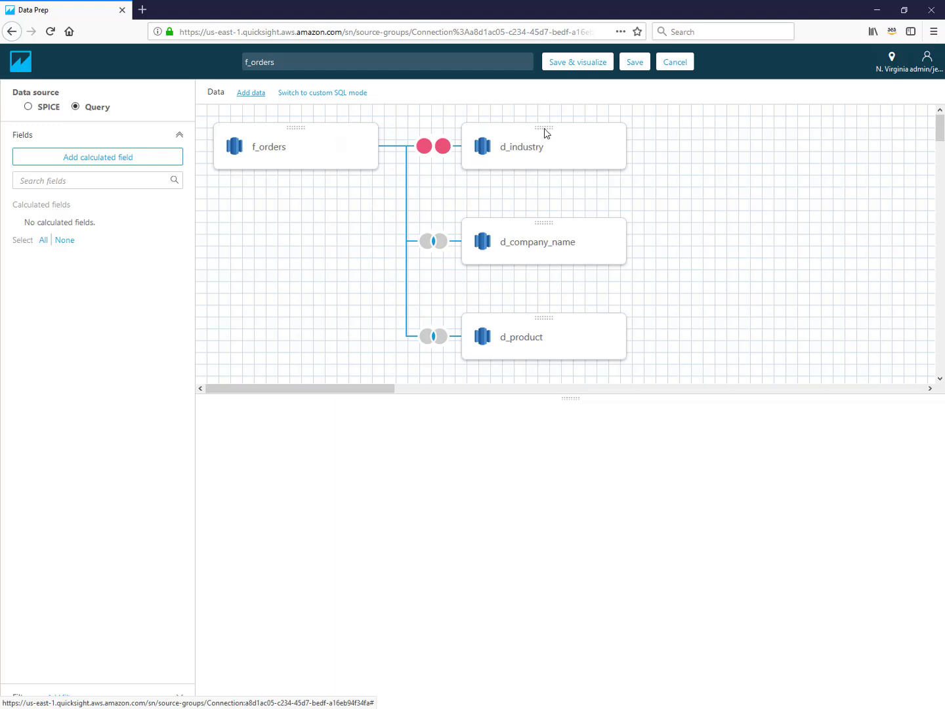
{"action": "left_click_drag", "start_coordinate": [547, 132], "coordinate": [508, 227]}
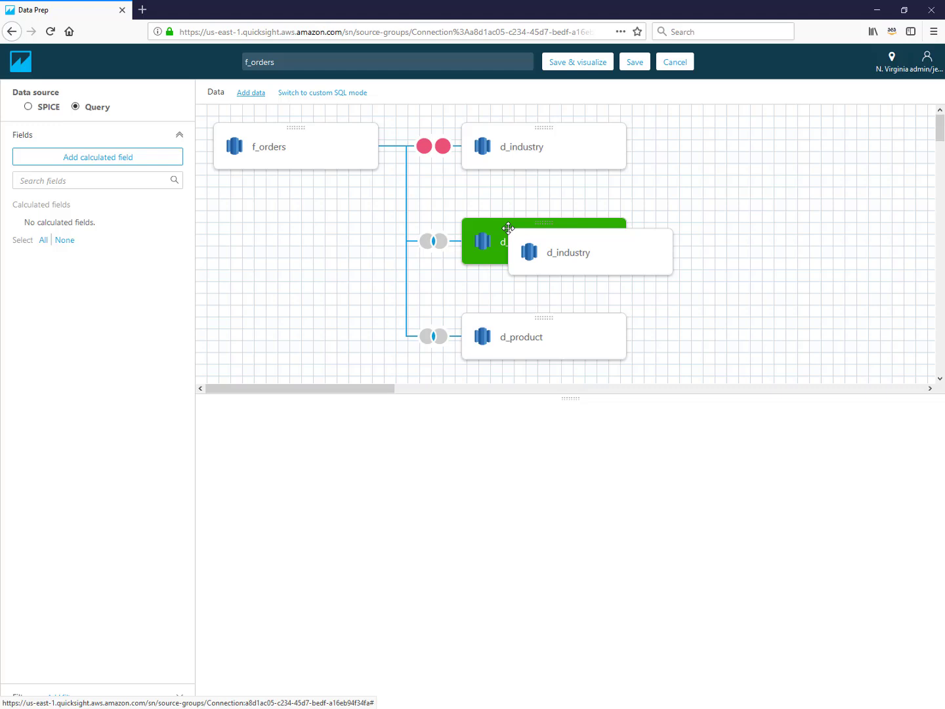
{"action": "left_click_drag", "start_coordinate": [508, 227], "coordinate": [507, 225]}
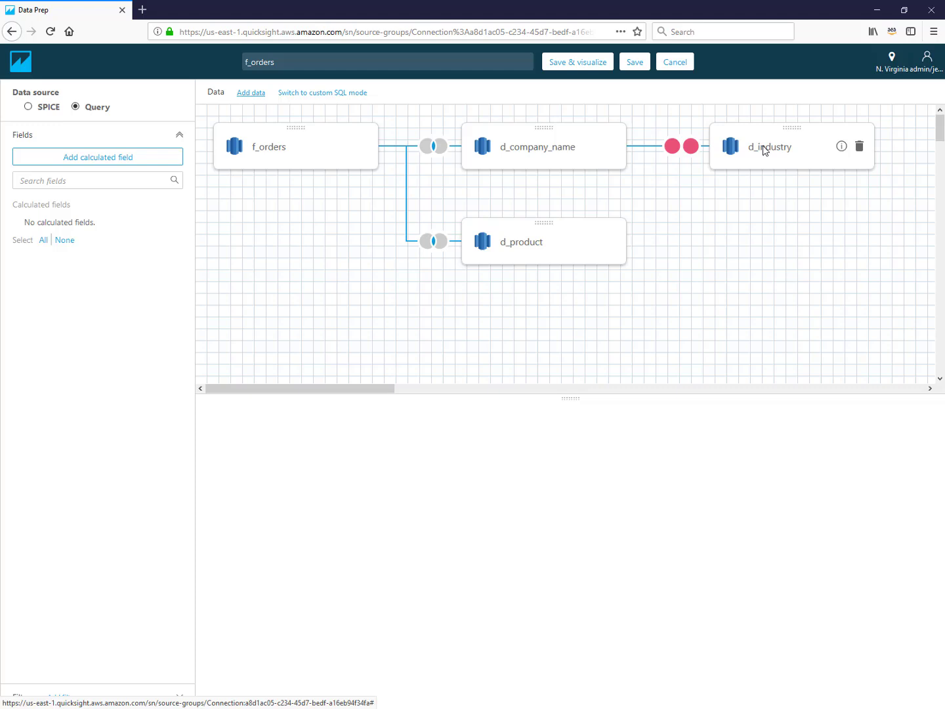
- Join d_company_name to d_industry on industry_id from both tables and apply
{"action": "left_click", "coordinate": [681, 150]}
{"action": "left_click", "coordinate": [348, 504]}
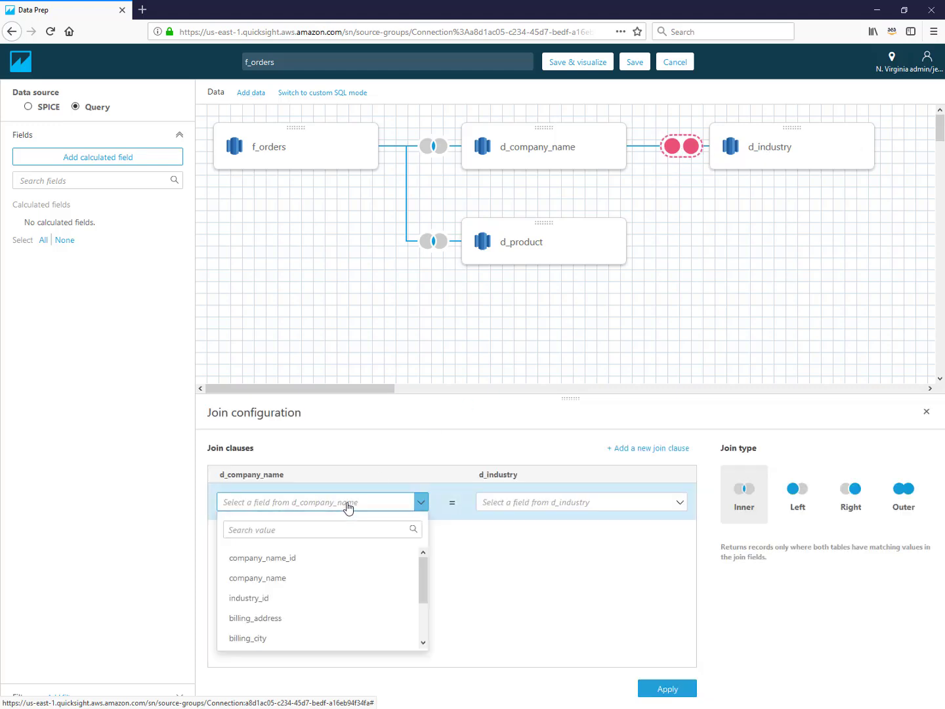
{"action": "left_click", "coordinate": [327, 599]}
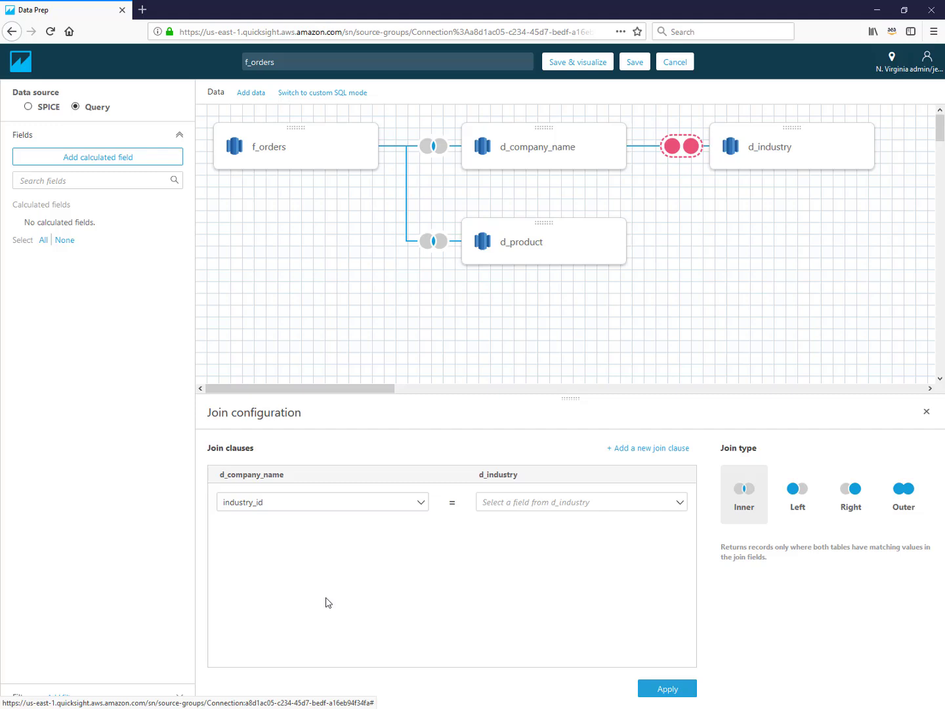
{"action": "left_click", "coordinate": [535, 509]}
{"action": "left_click", "coordinate": [537, 558]}
{"action": "left_click", "coordinate": [668, 686]}
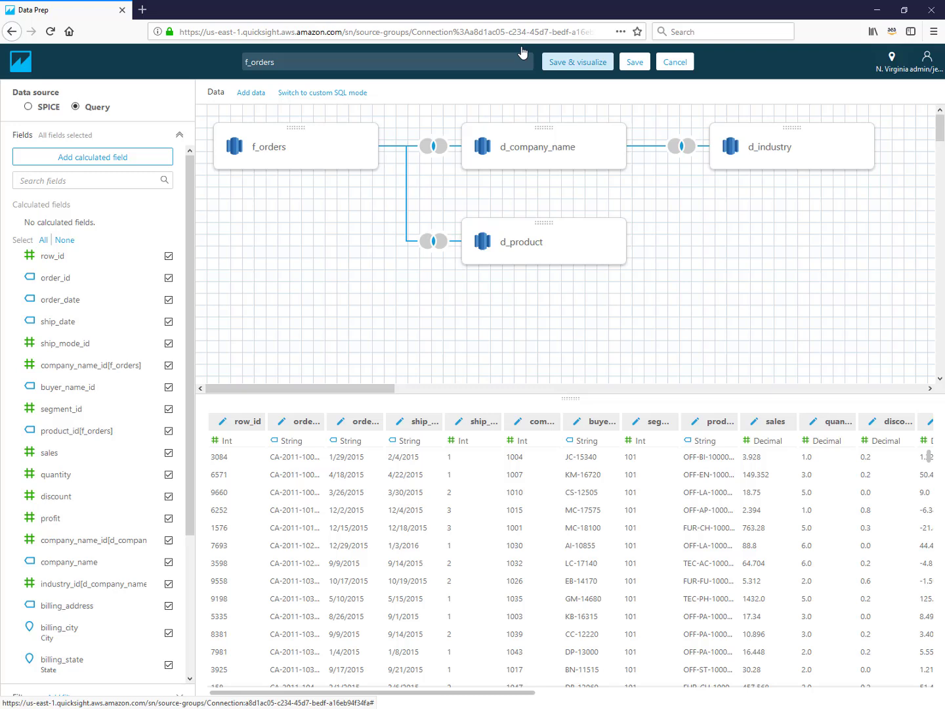
- Rename the data set to 'Orders (all tables)' and save it
{"action": "left_click_drag", "start_coordinate": [288, 62], "coordinate": [205, 59]}
{"action": "type", "text": "Oders"}
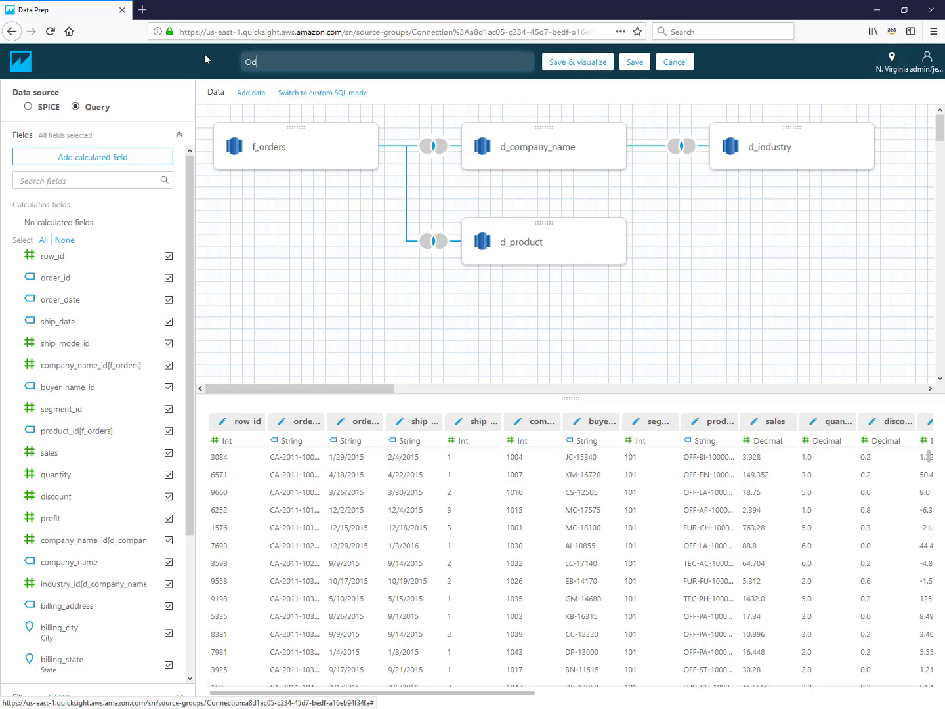
{"action": "key", "text": "BackSpace"}
{"action": "key", "text": "BackSpace"}
{"action": "key", "text": "BackSpace"}
{"action": "key", "text": "BackSpace"}
{"action": "type", "text": "rders (all tablwe"}
{"action": "key", "text": "BackSpace"}
{"action": "key", "text": "BackSpace"}
{"action": "type", "text": "es)"}
{"action": "left_click", "coordinate": [628, 67]}
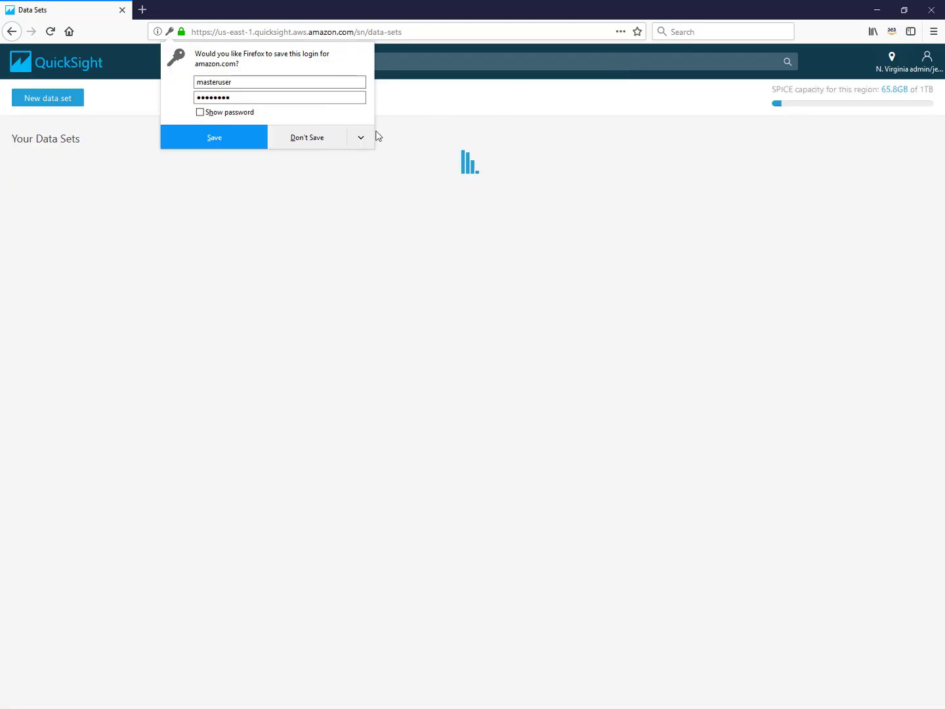
- Decline the login prompt, then choose Edit data set on the B2B Orders - Table Joins card
{"action": "left_click", "coordinate": [312, 144]}
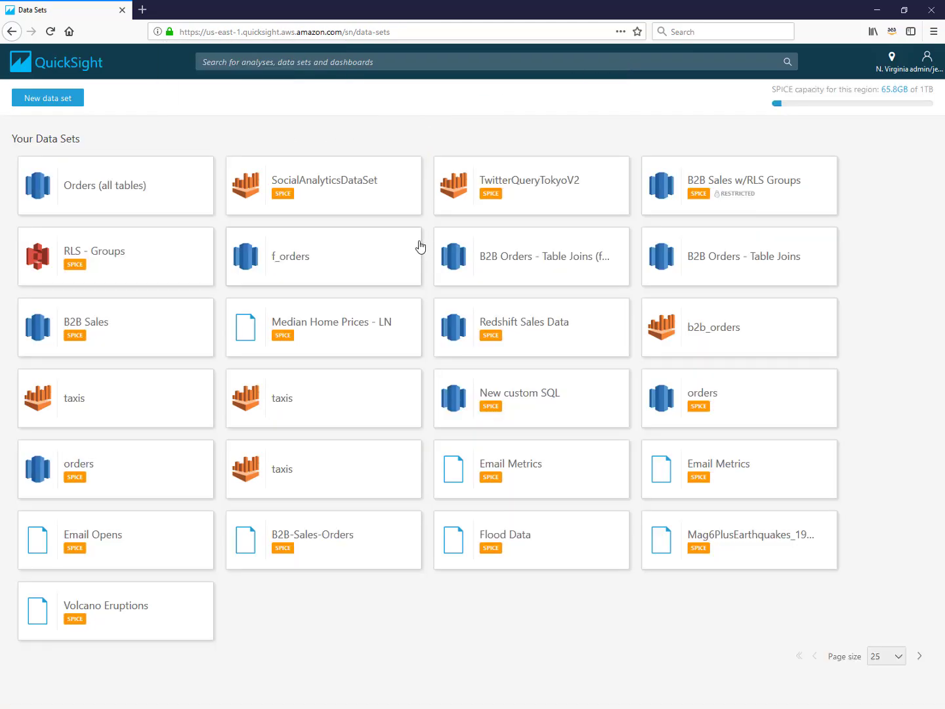
{"action": "left_click", "coordinate": [539, 257]}
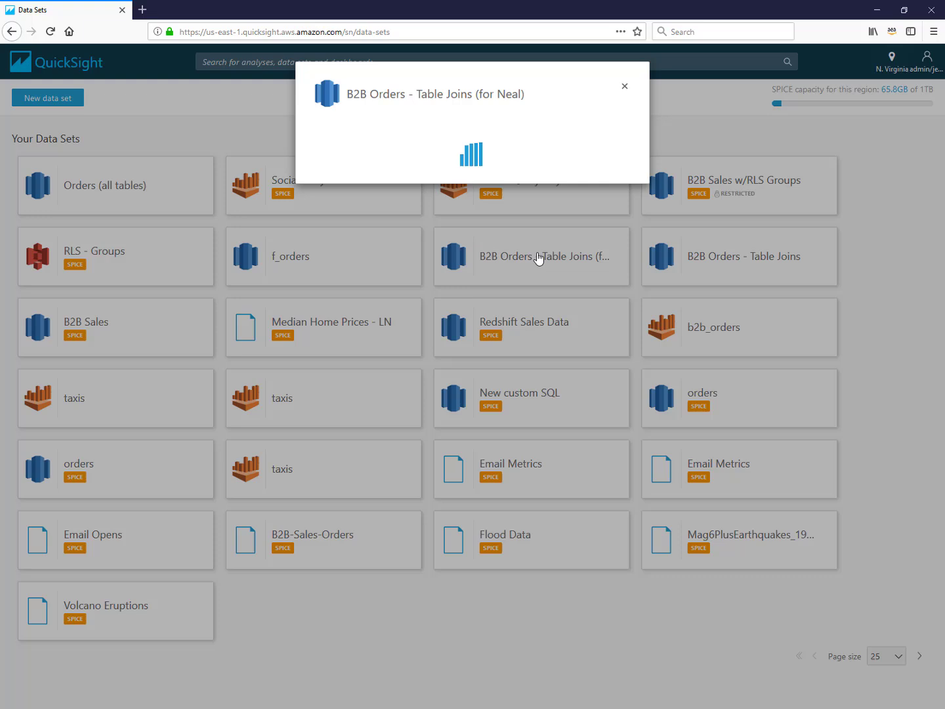
{"action": "left_click", "coordinate": [624, 86]}
{"action": "left_click", "coordinate": [703, 261]}
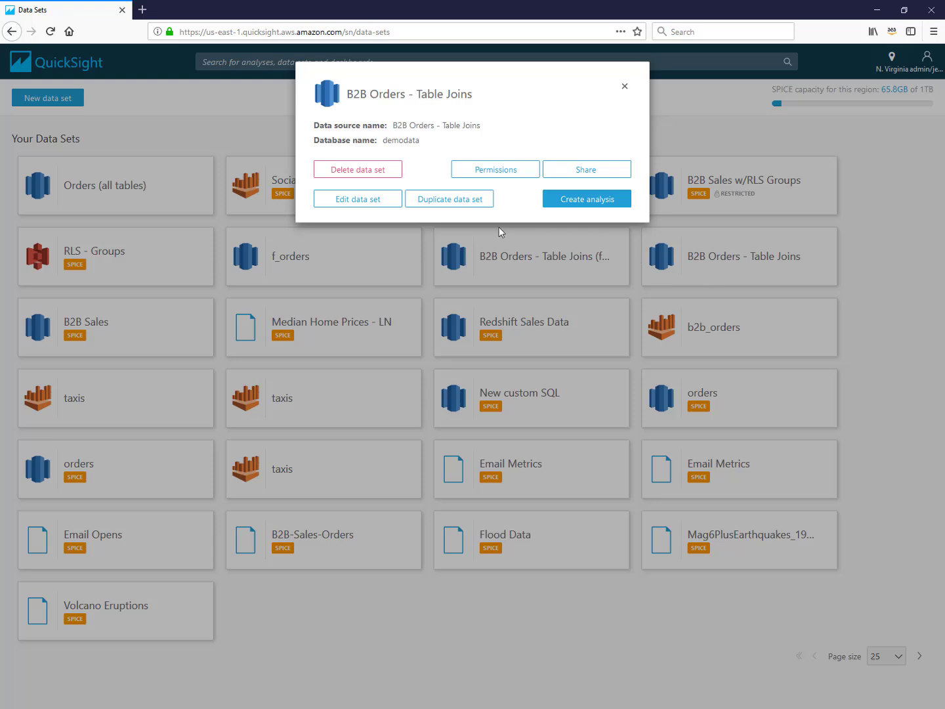
{"action": "left_click", "coordinate": [371, 201]}
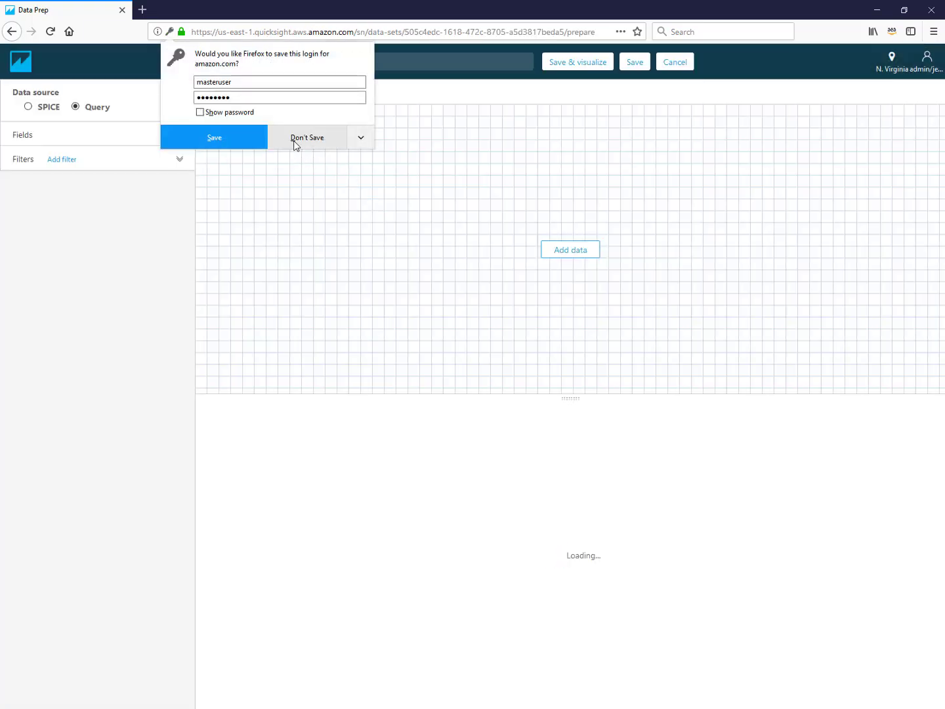
- Decline the browser password prompt and review the joined tables on the Data Prep page
{"action": "left_click", "coordinate": [327, 140]}
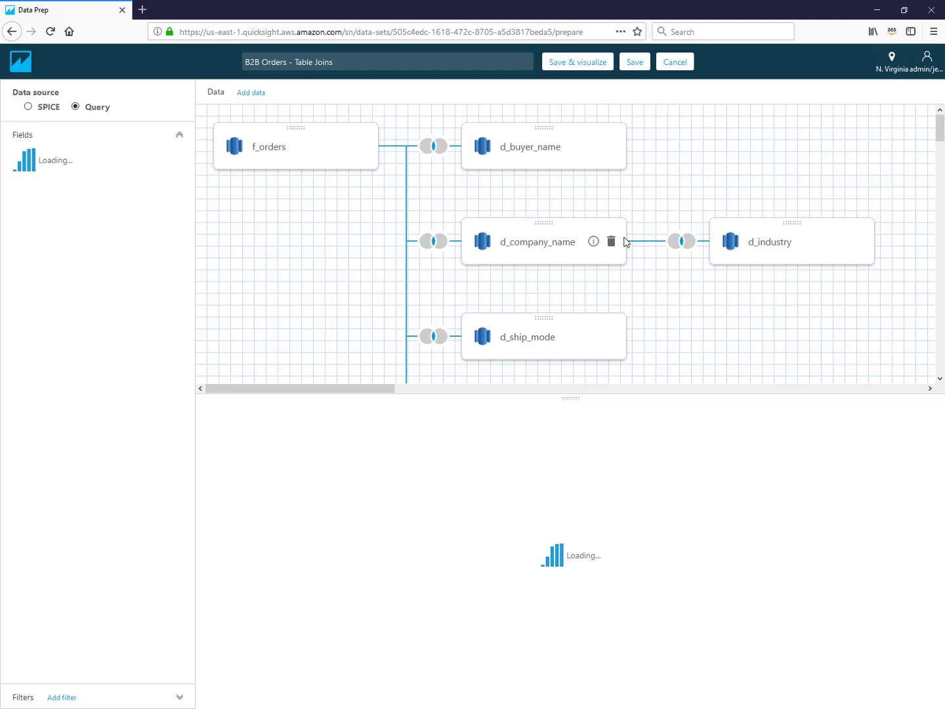
{"action": "scroll", "coordinate": [621, 243], "scroll_direction": "down", "scroll_amount": 5}
{"action": "scroll", "coordinate": [626, 243], "scroll_direction": "up", "scroll_amount": 3}
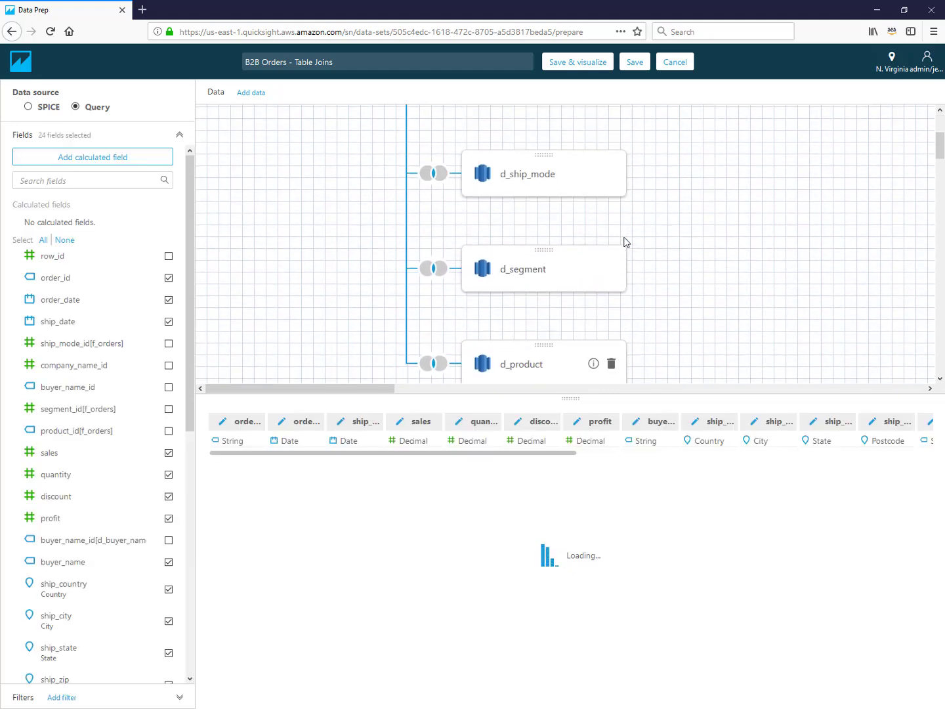
{"action": "left_click_drag", "start_coordinate": [574, 397], "coordinate": [576, 564]}
{"action": "scroll", "coordinate": [691, 477], "scroll_direction": "up", "scroll_amount": 3}
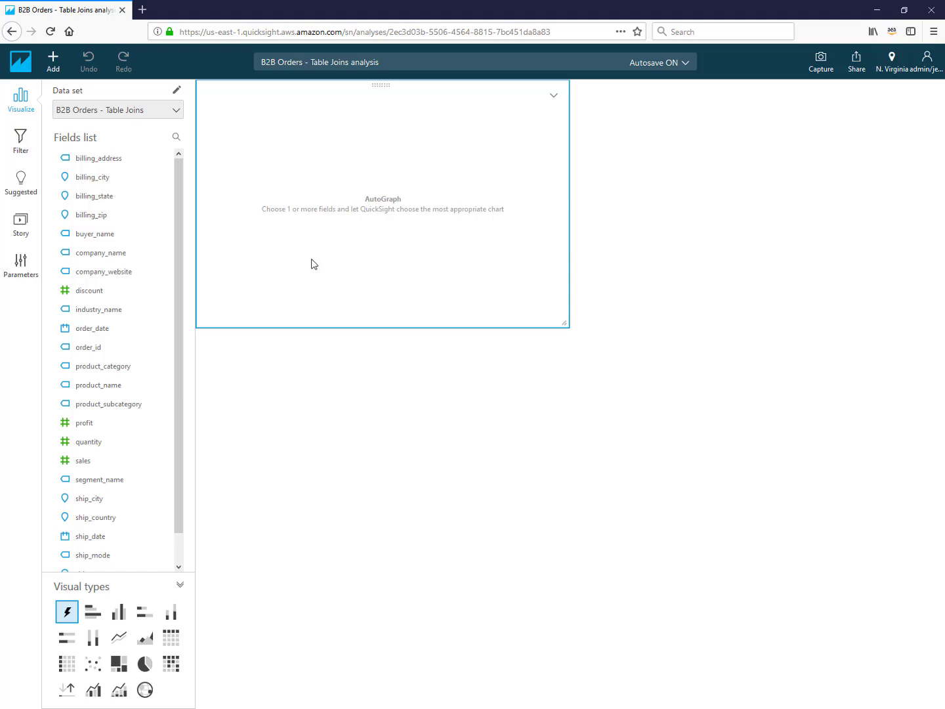
- Plot the sum of sales by order_date and widen the visual across the sheet
{"action": "left_click", "coordinate": [115, 466]}
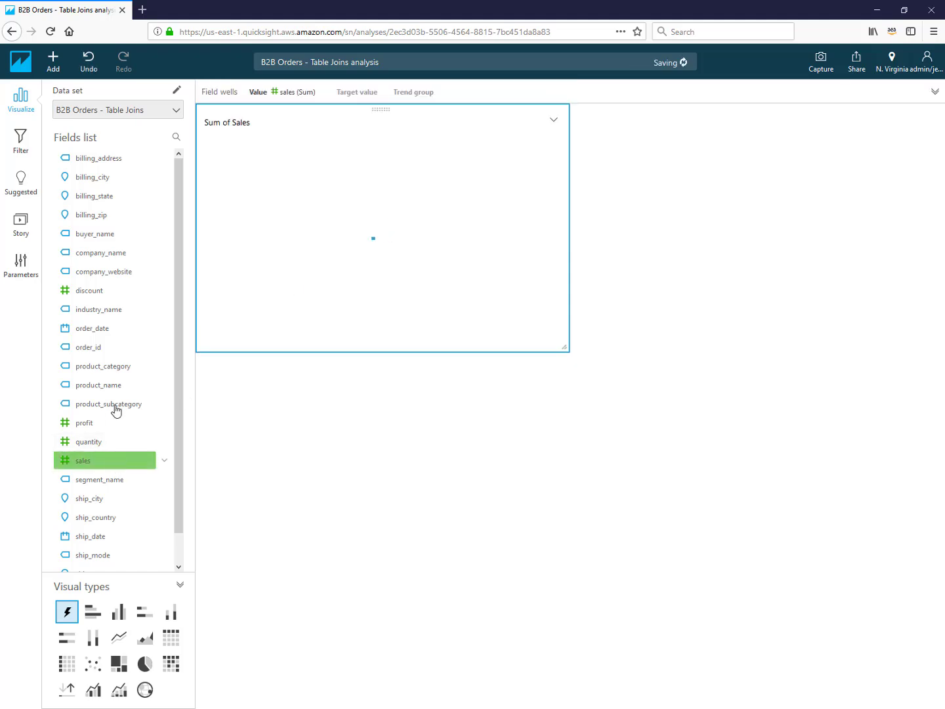
{"action": "left_click", "coordinate": [115, 328]}
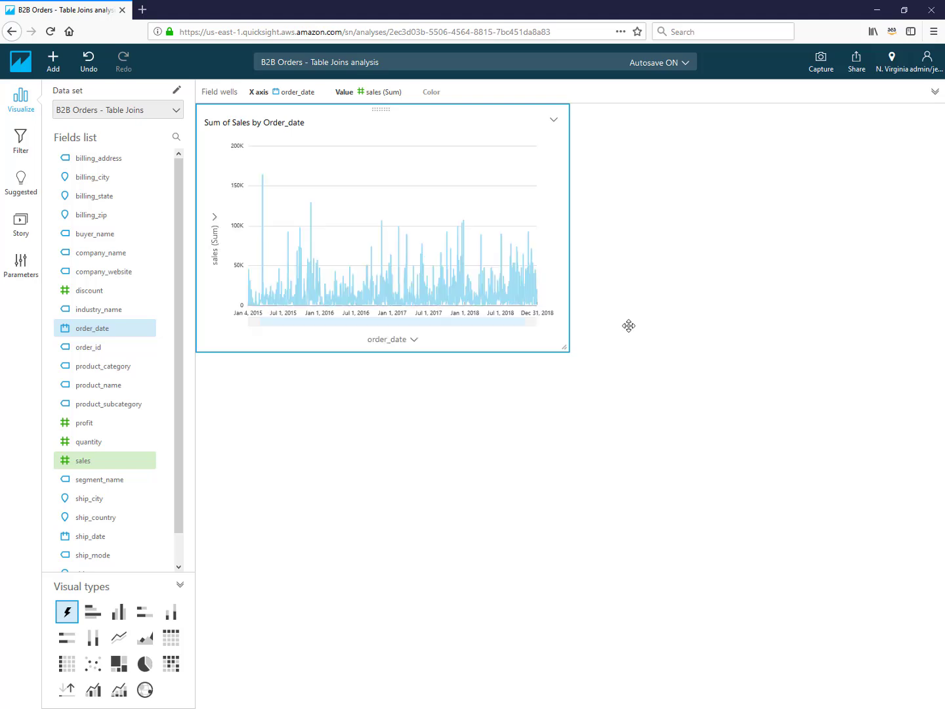
{"action": "left_click_drag", "start_coordinate": [563, 349], "coordinate": [879, 360]}
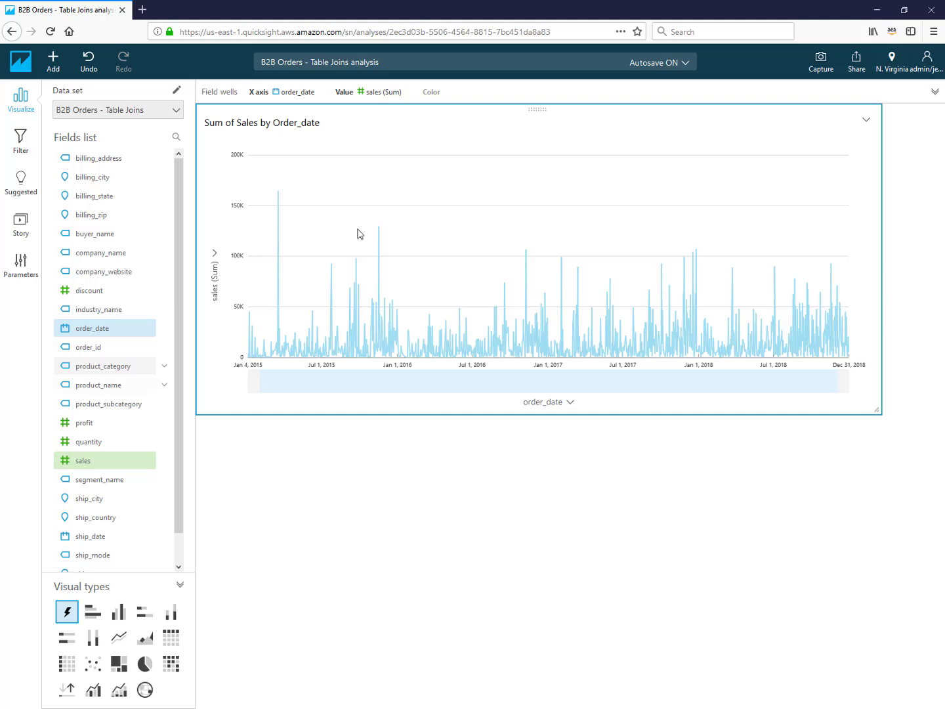
- Switch the order_date aggregation in the field wells to Month
{"action": "left_click", "coordinate": [329, 99]}
{"action": "left_click", "coordinate": [345, 138]}
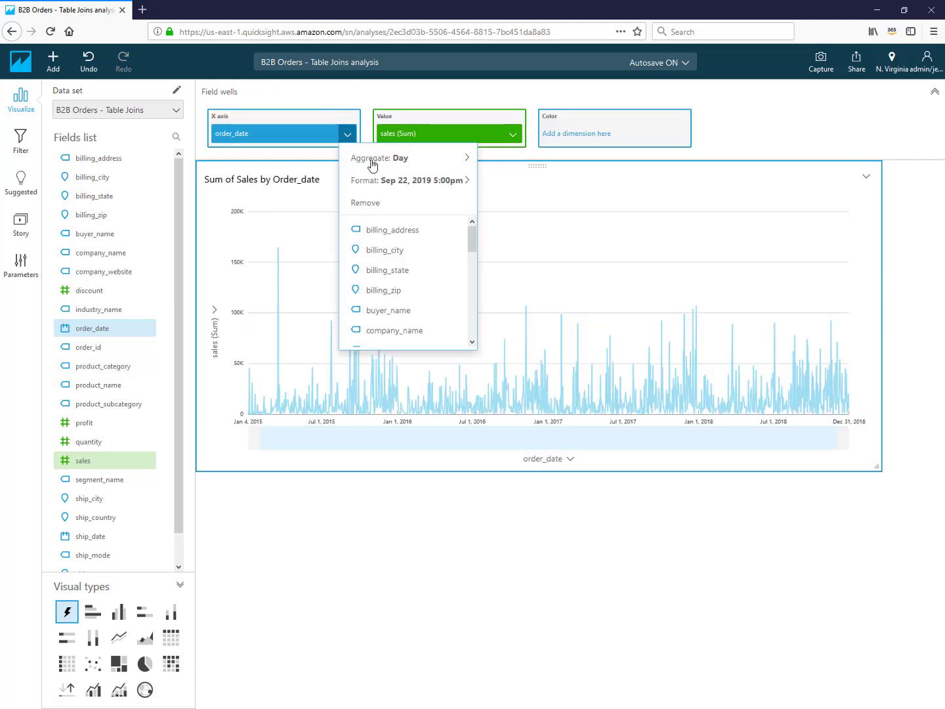
{"action": "mouse_move", "coordinate": [467, 158]}
{"action": "left_click", "coordinate": [521, 200]}
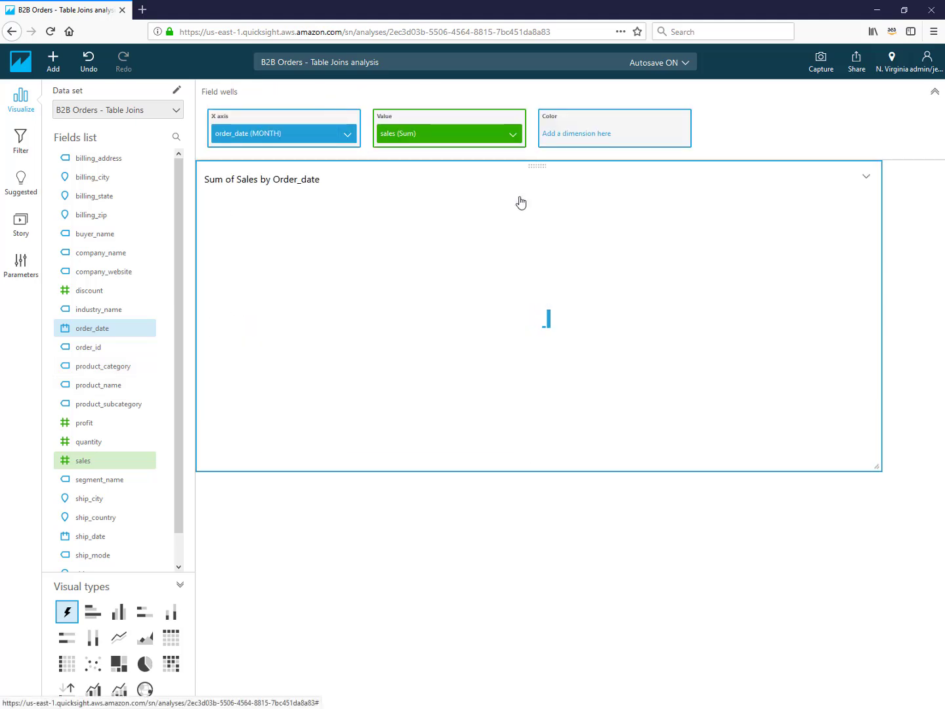